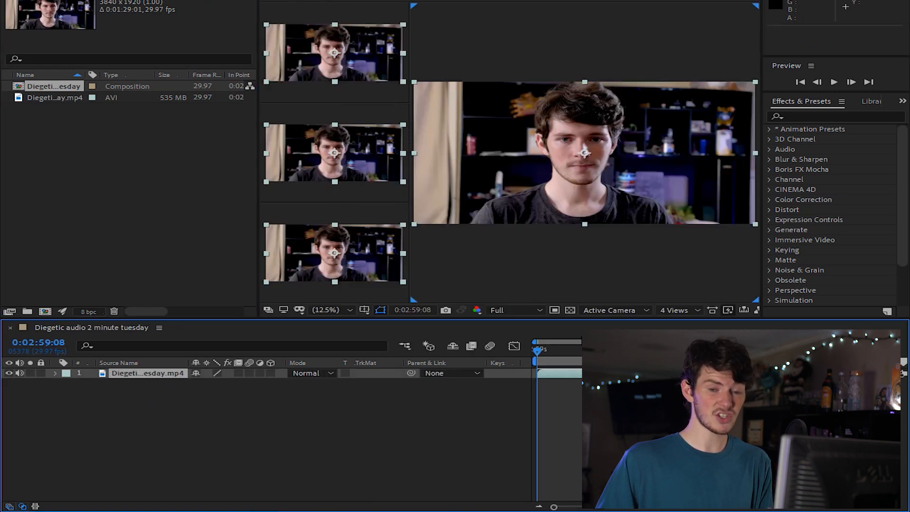
- Add the Diegetic audio 2 minute tuesday composition to the render queue and set its output module format to PNG Sequence
{"action": "key", "text": "ctrl+m"}
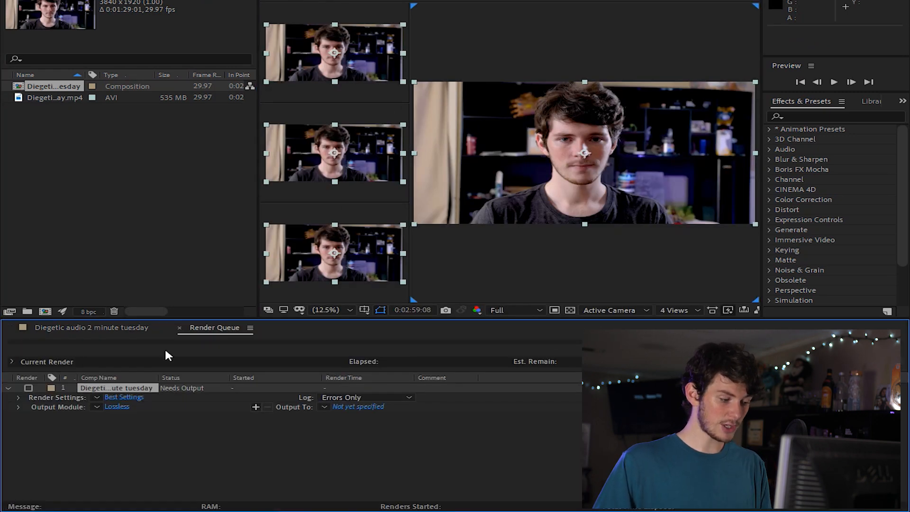
{"action": "left_click", "coordinate": [97, 407]}
{"action": "left_click", "coordinate": [118, 436]}
{"action": "left_click", "coordinate": [120, 409]}
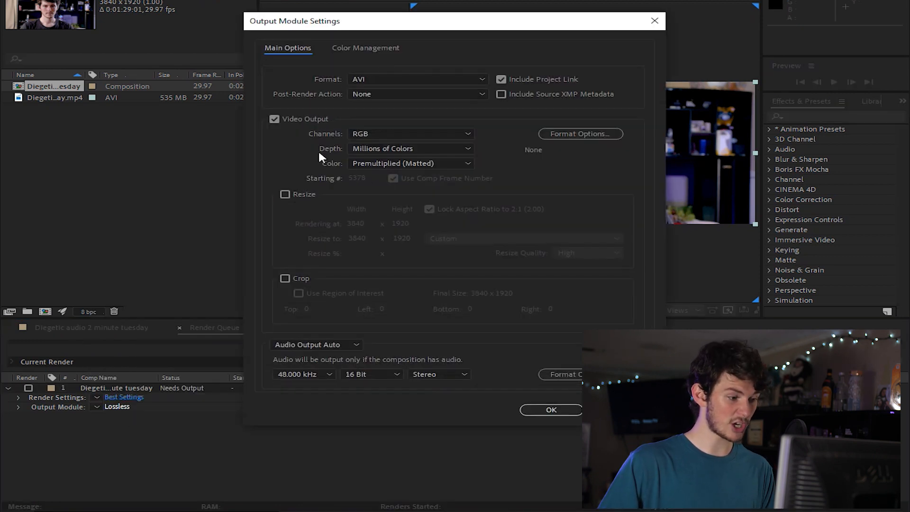
{"action": "left_click", "coordinate": [384, 79]}
{"action": "left_click", "coordinate": [419, 186]}
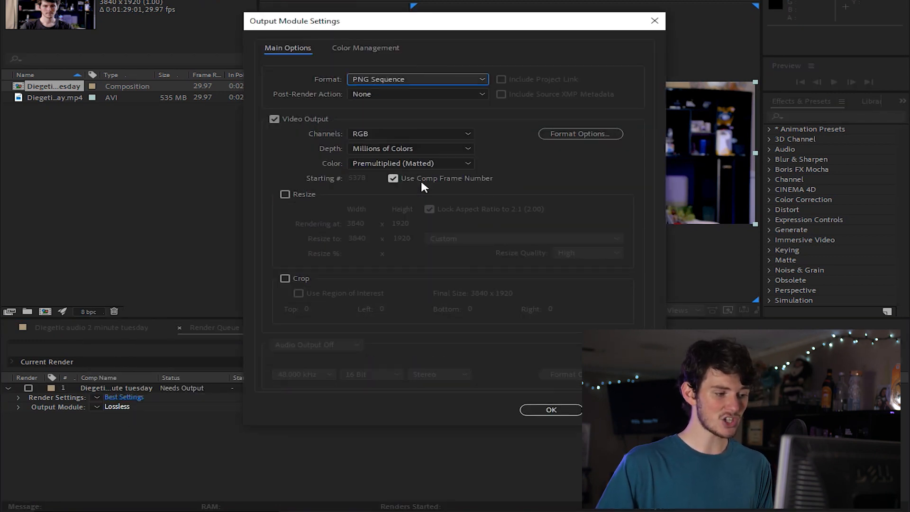
{"action": "left_click", "coordinate": [543, 412]}
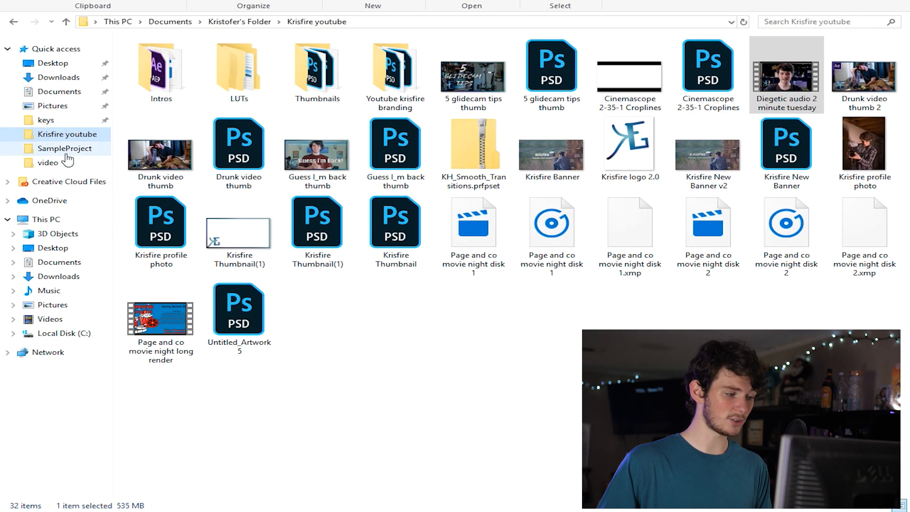
- Switch to File Explorer and examine the numbered lynx frames in SampleProject's video folder, selecting the first and last frames
{"action": "left_click", "coordinate": [66, 163]}
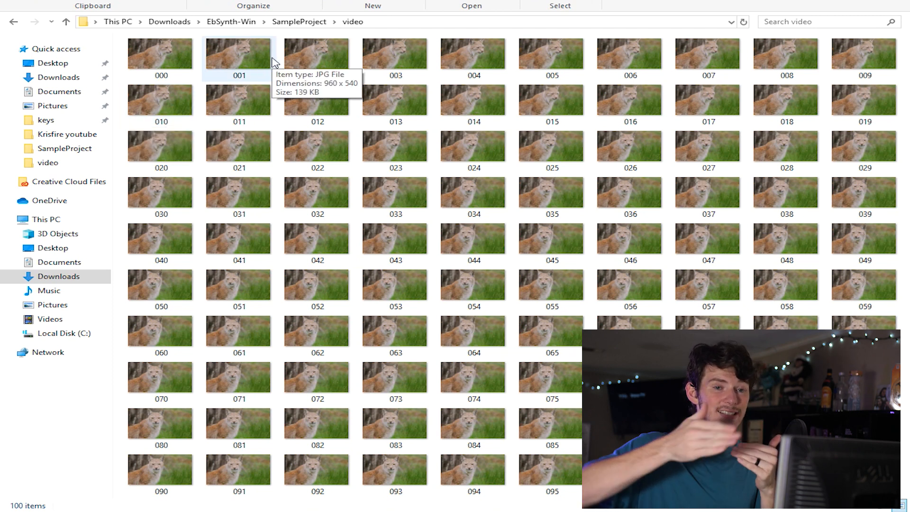
{"action": "left_click", "coordinate": [308, 23]}
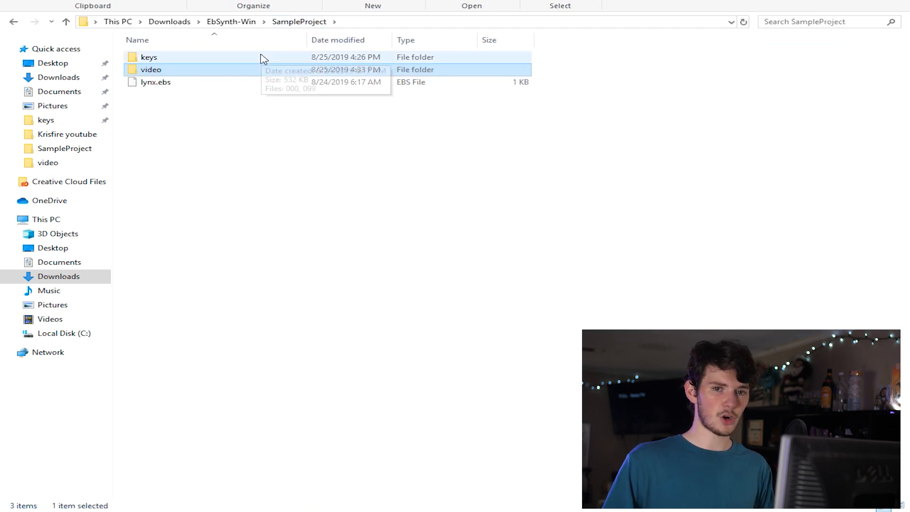
{"action": "key", "text": "Return"}
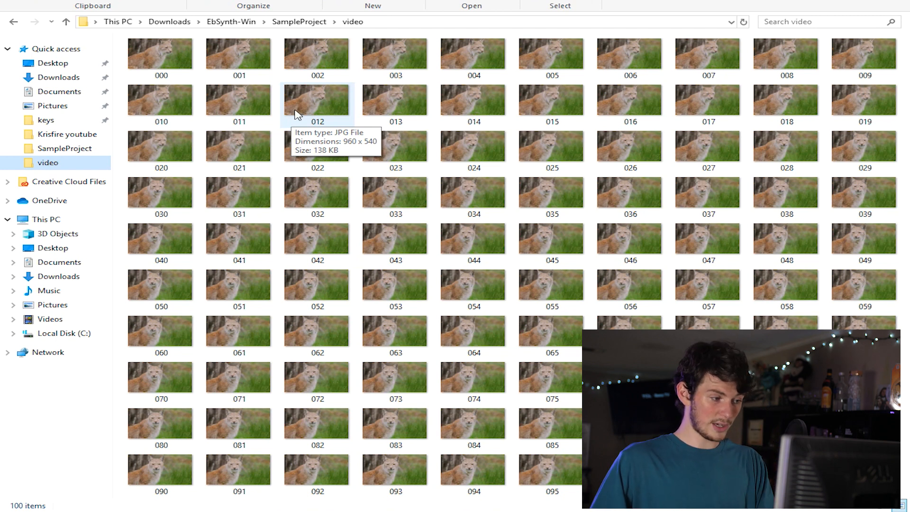
{"action": "left_click", "coordinate": [177, 74]}
{"action": "left_click", "coordinate": [866, 474]}
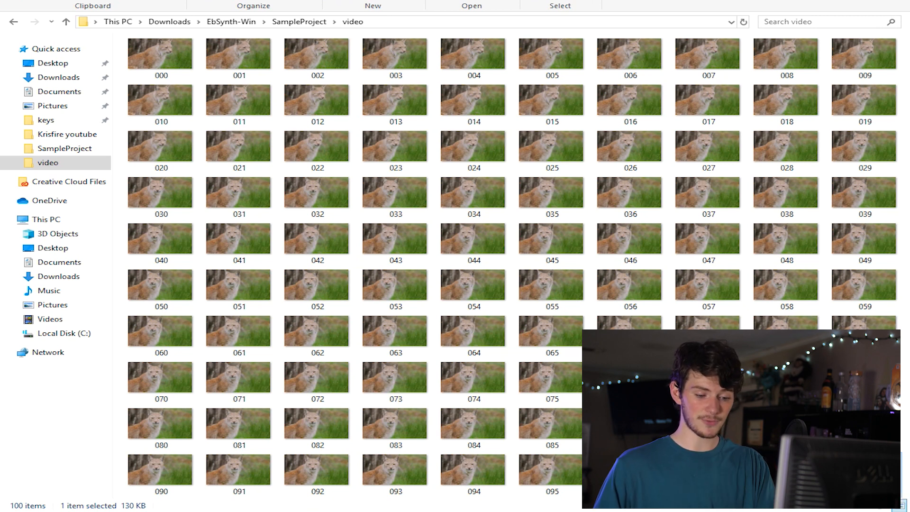
{"action": "left_click", "coordinate": [187, 66]}
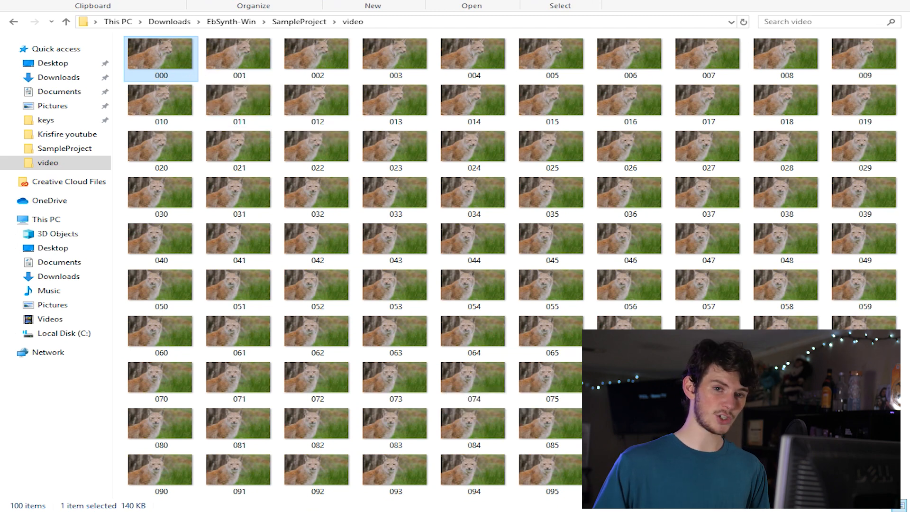
- Switch to Deep Dream Generator in the browser and review the generation limits for each user level
{"action": "left_click", "coordinate": [339, 465]}
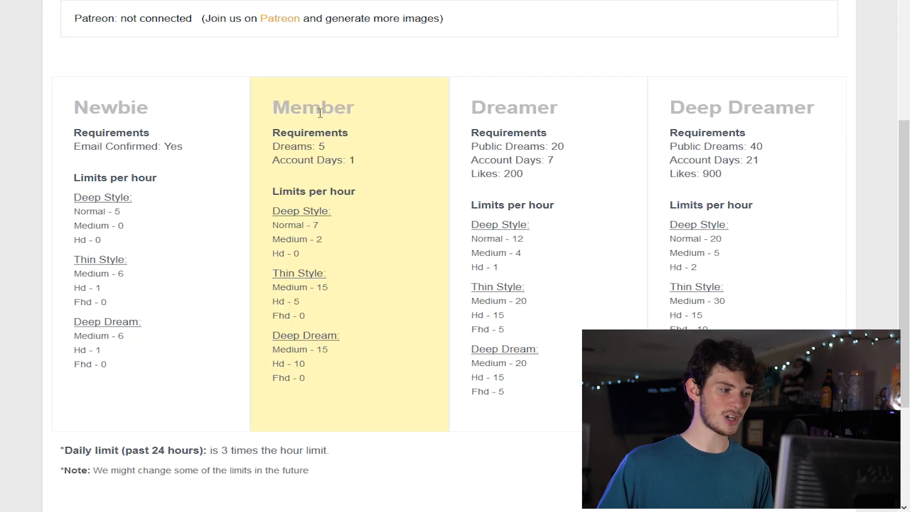
{"action": "scroll", "coordinate": [273, 62], "scroll_direction": "up", "scroll_amount": 5}
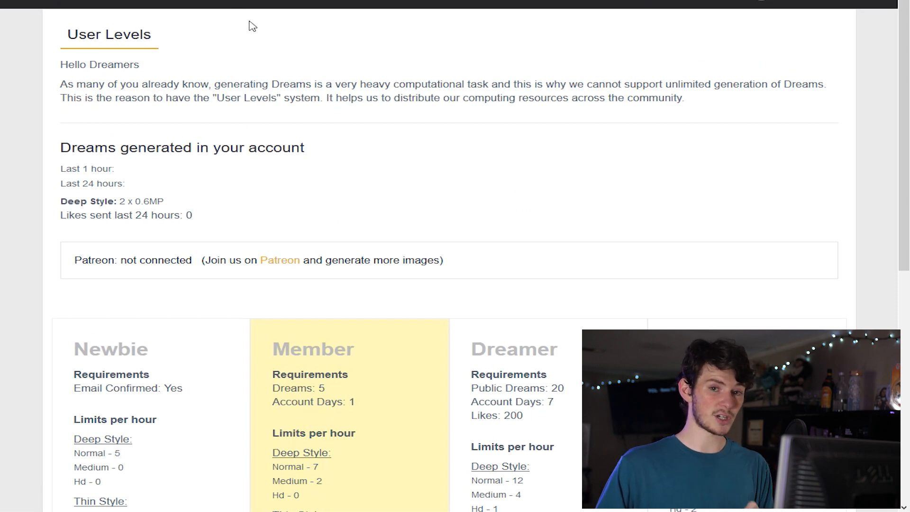
{"action": "scroll", "coordinate": [371, 114], "scroll_direction": "down", "scroll_amount": 5}
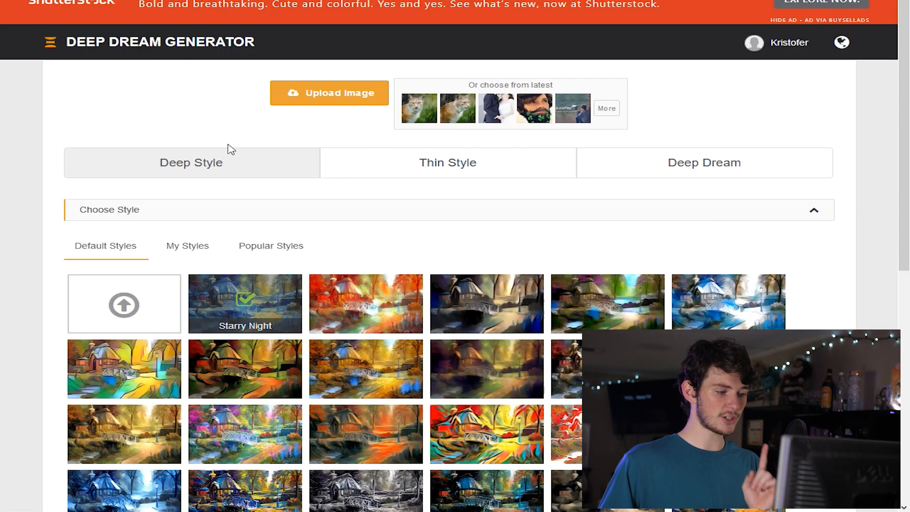
- Pick the second lynx picture from the latest images as the source and use the Deep Style generator
{"action": "scroll", "coordinate": [229, 148], "scroll_direction": "down", "scroll_amount": 3}
{"action": "left_click", "coordinate": [401, 52]}
{"action": "left_click", "coordinate": [644, 36]}
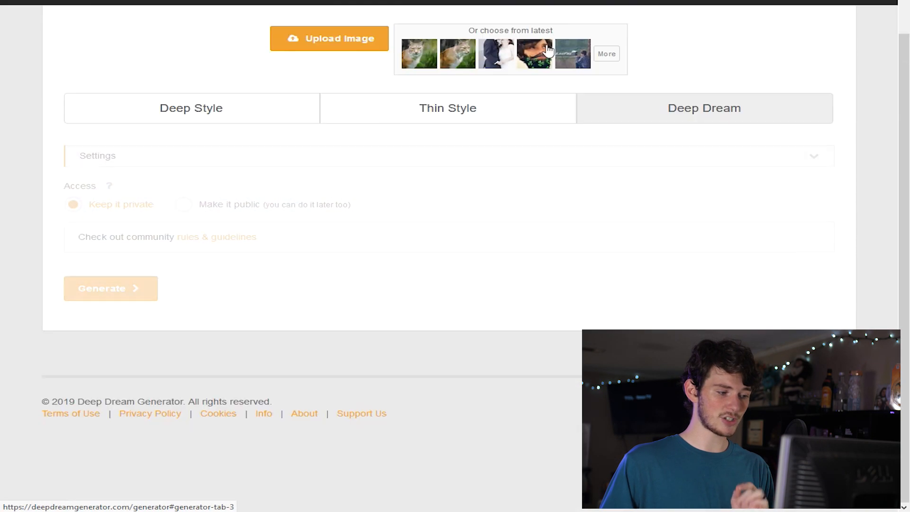
{"action": "left_click", "coordinate": [457, 59]}
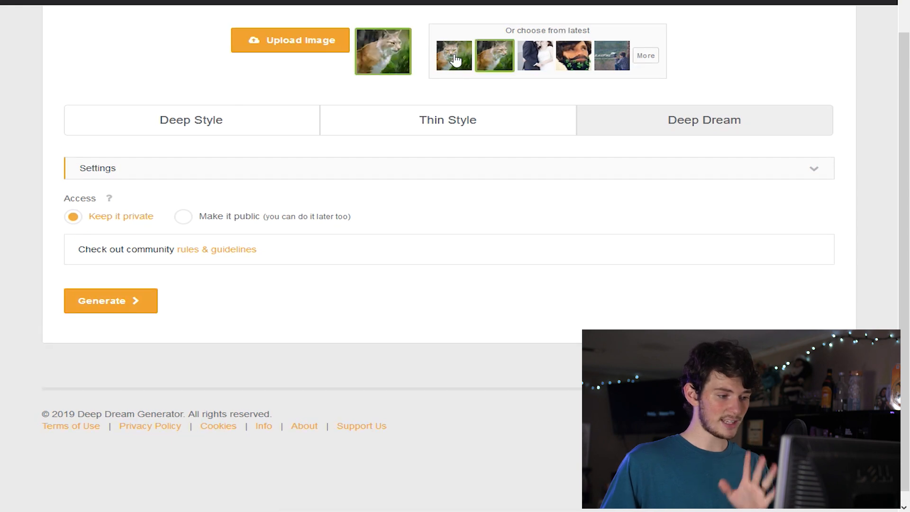
{"action": "left_click", "coordinate": [250, 126]}
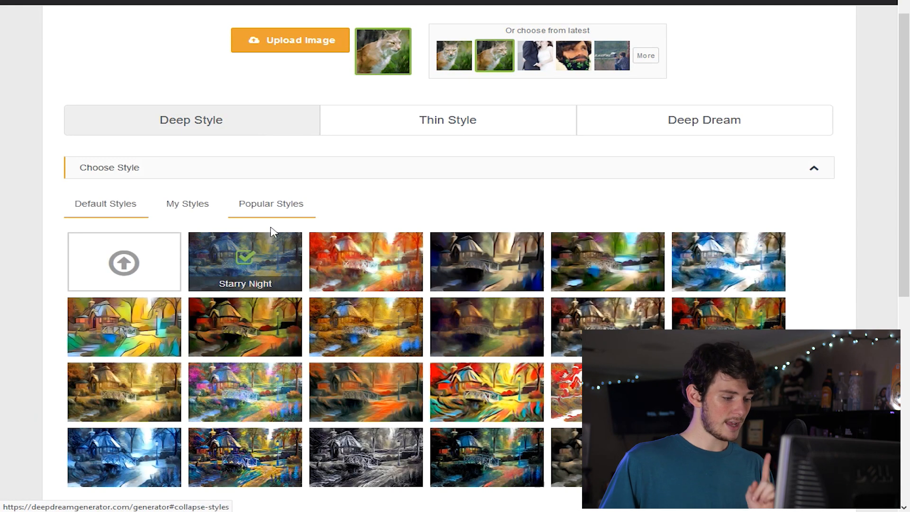
- Choose the Cold Day style from the default styles
{"action": "scroll", "coordinate": [303, 161], "scroll_direction": "down", "scroll_amount": 3}
{"action": "scroll", "coordinate": [361, 169], "scroll_direction": "down", "scroll_amount": 1}
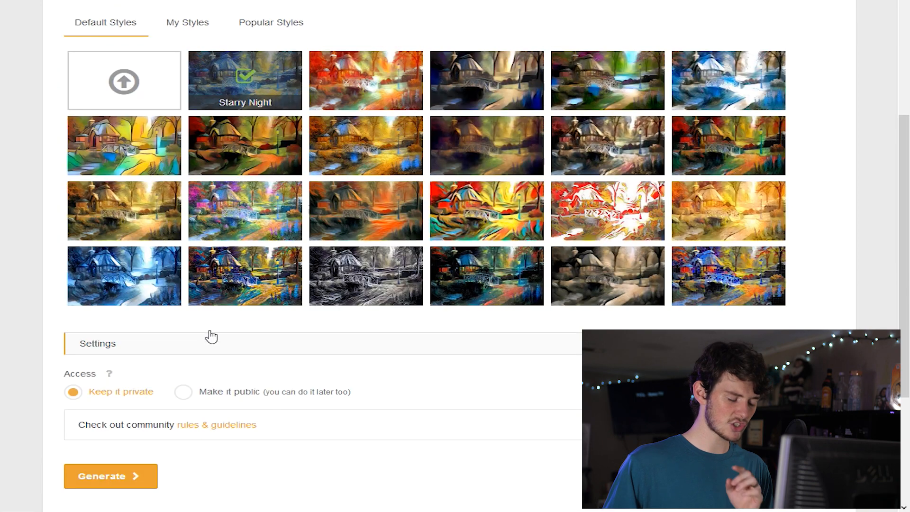
{"action": "left_click", "coordinate": [122, 268]}
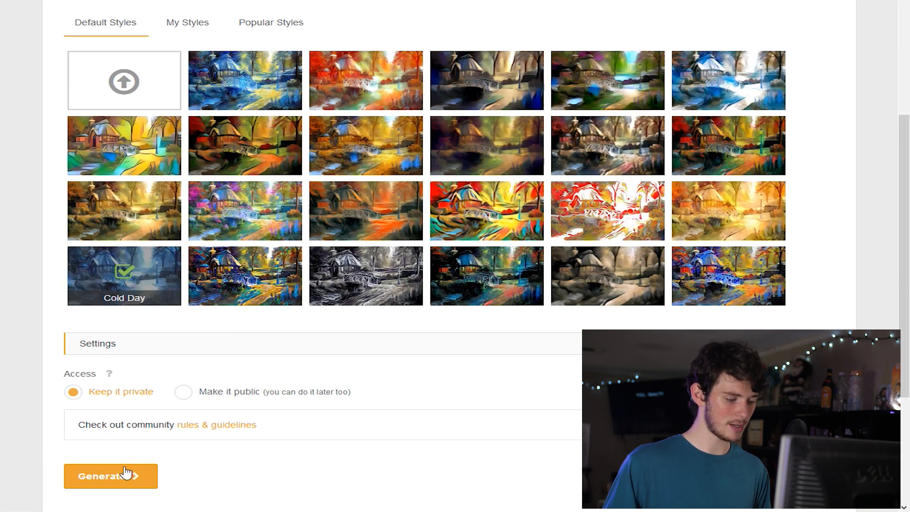
- Set the output resolution to Medium (0.6MP) and generate the stylized image
{"action": "scroll", "coordinate": [152, 179], "scroll_direction": "down", "scroll_amount": 2}
{"action": "left_click", "coordinate": [153, 231]}
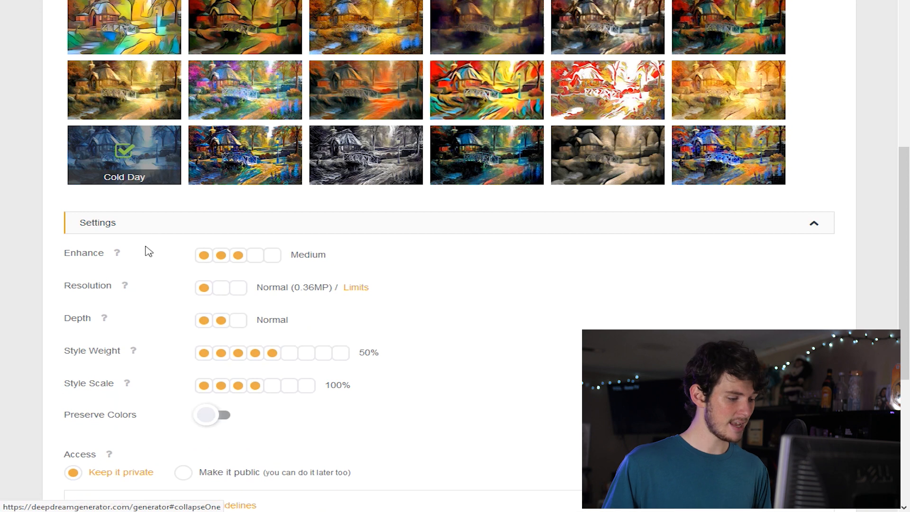
{"action": "scroll", "coordinate": [146, 250], "scroll_direction": "down", "scroll_amount": 1}
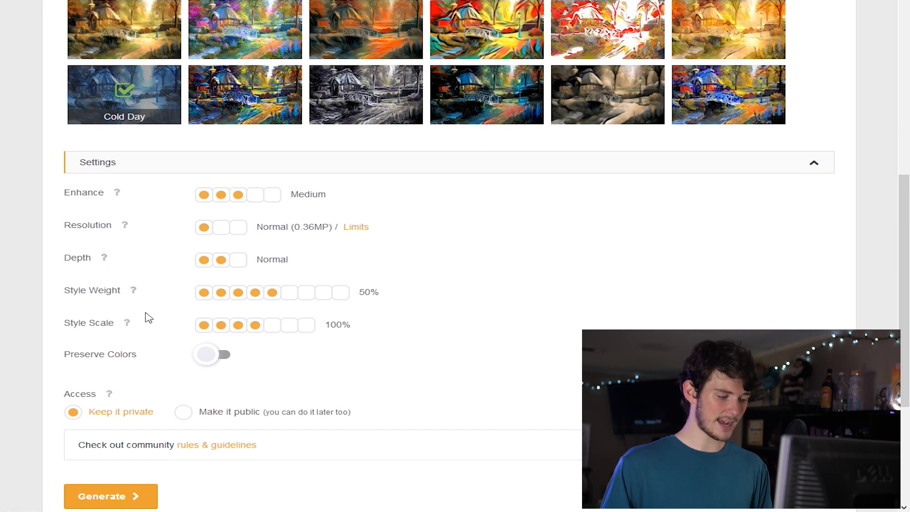
{"action": "scroll", "coordinate": [183, 287], "scroll_direction": "up", "scroll_amount": 1}
{"action": "scroll", "coordinate": [183, 279], "scroll_direction": "down", "scroll_amount": 1}
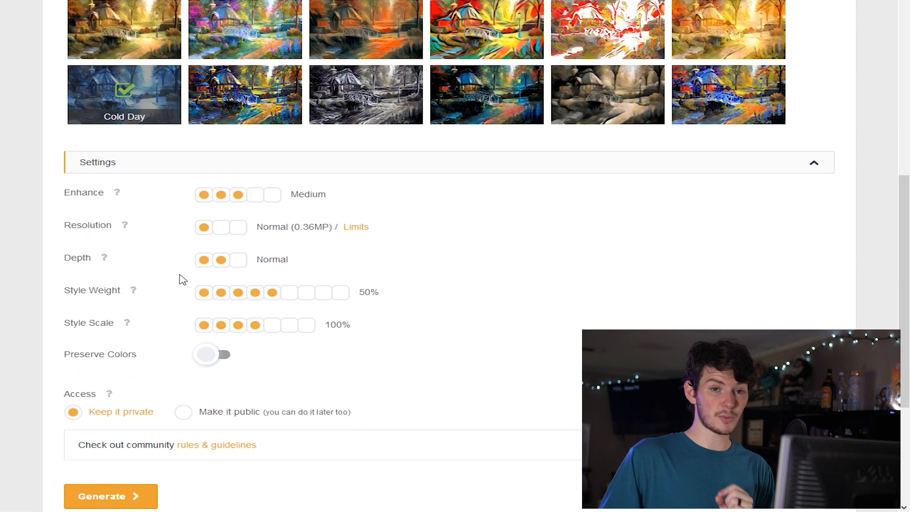
{"action": "left_click", "coordinate": [221, 228]}
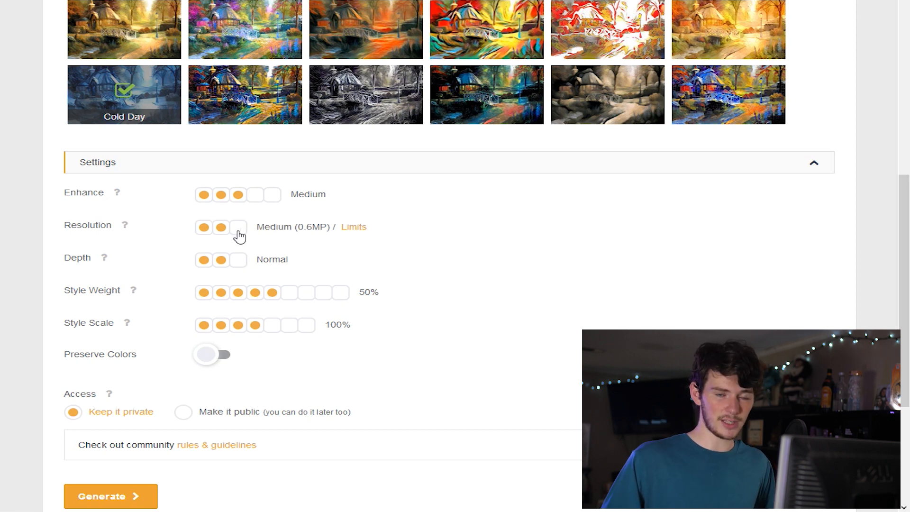
{"action": "left_click", "coordinate": [240, 236]}
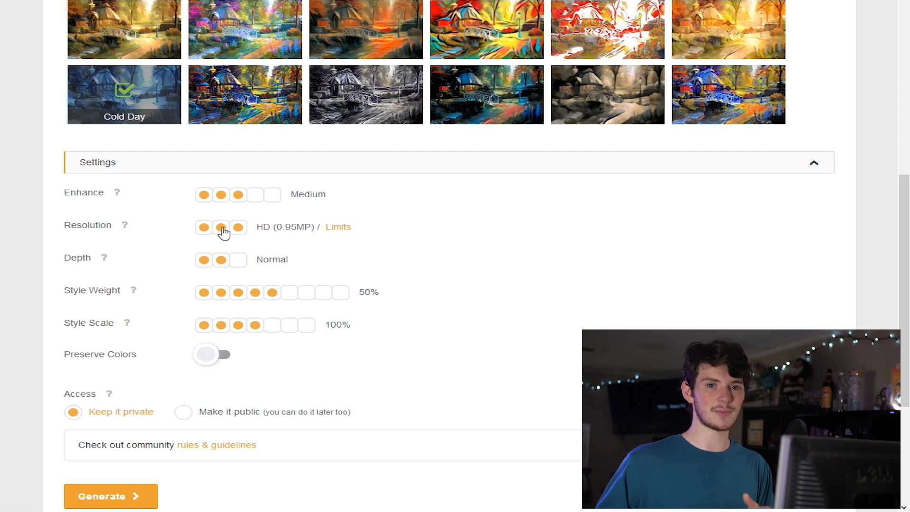
{"action": "left_click", "coordinate": [222, 228]}
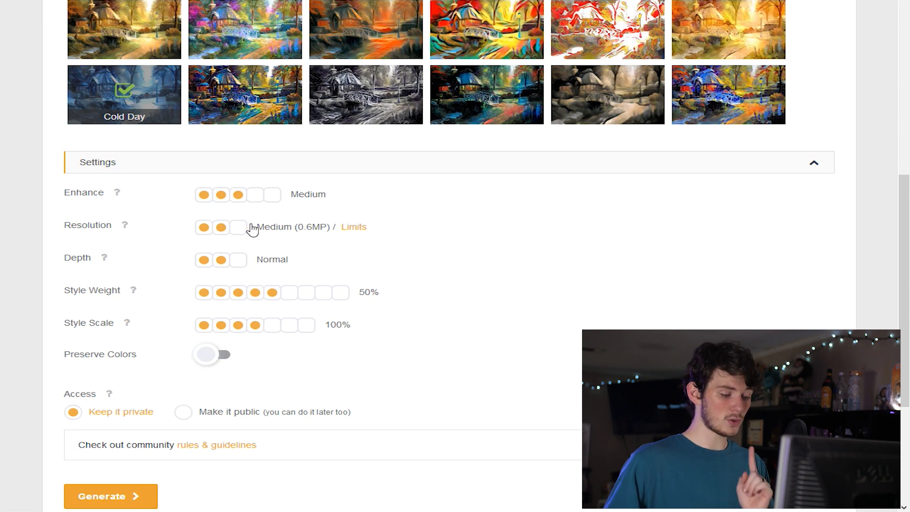
{"action": "scroll", "coordinate": [202, 257], "scroll_direction": "down", "scroll_amount": 1}
{"action": "left_click", "coordinate": [124, 439]}
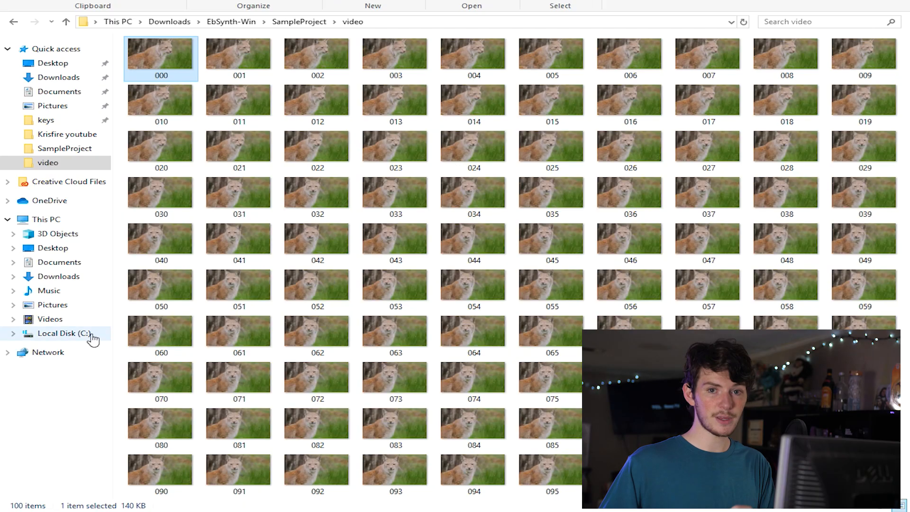
- Switch to File Explorer and open the SampleProject folder inside the unzipped EbSynth-Win folder in Downloads
{"action": "left_click", "coordinate": [78, 277]}
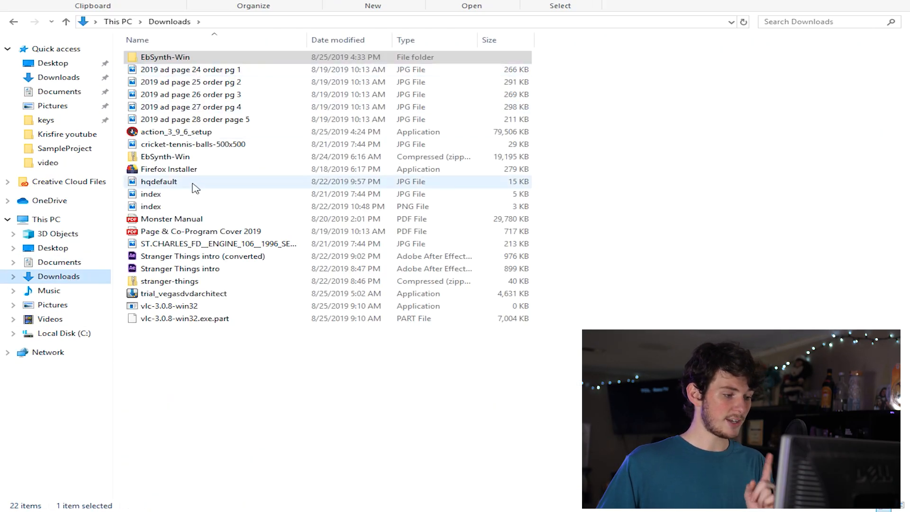
{"action": "left_click", "coordinate": [195, 158]}
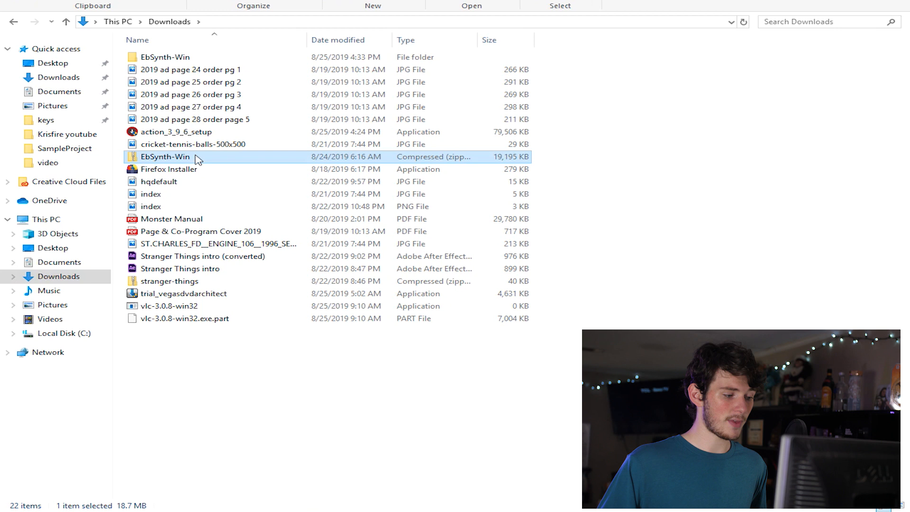
{"action": "double_click", "coordinate": [184, 57]}
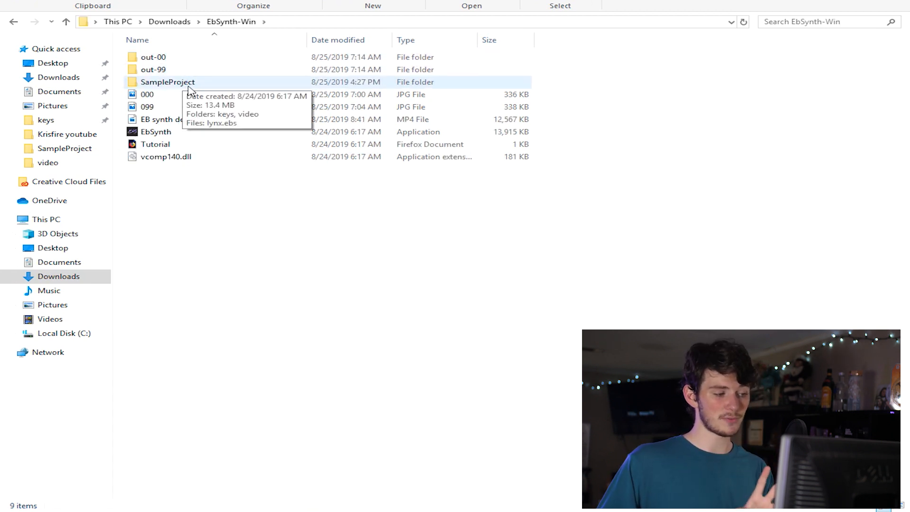
{"action": "double_click", "coordinate": [191, 85]}
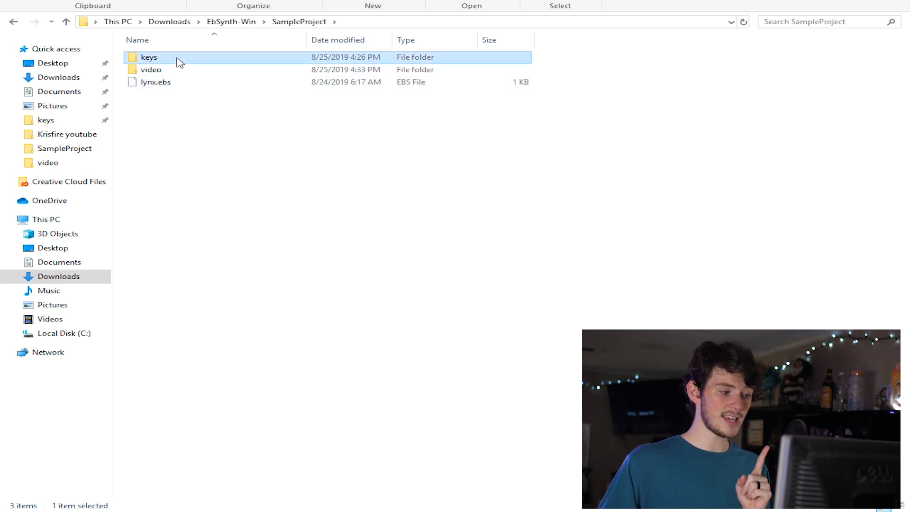
- Examine key images 000 and 099 in the keys folder, then return to SampleProject and open its video folder
{"action": "left_click", "coordinate": [175, 70]}
{"action": "double_click", "coordinate": [195, 60]}
{"action": "left_click", "coordinate": [166, 73]}
{"action": "left_click", "coordinate": [235, 59]}
{"action": "left_click", "coordinate": [178, 60]}
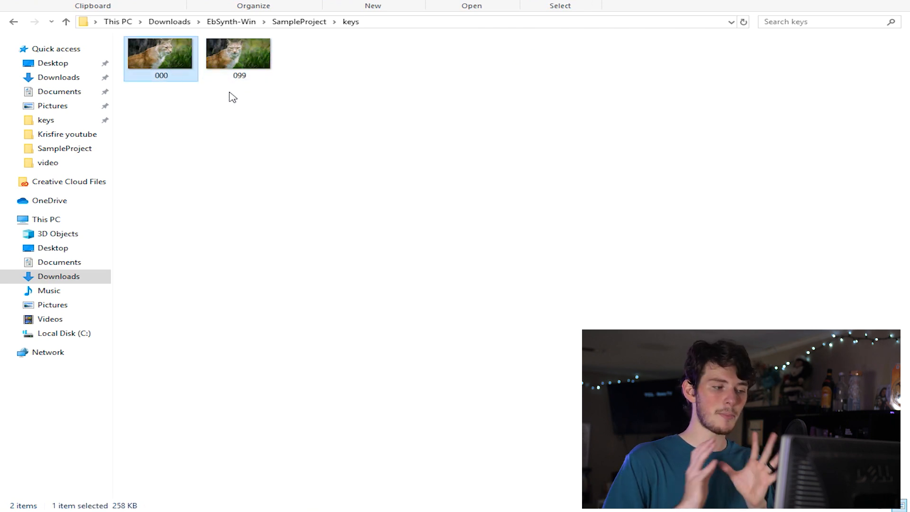
{"action": "left_click", "coordinate": [299, 21]}
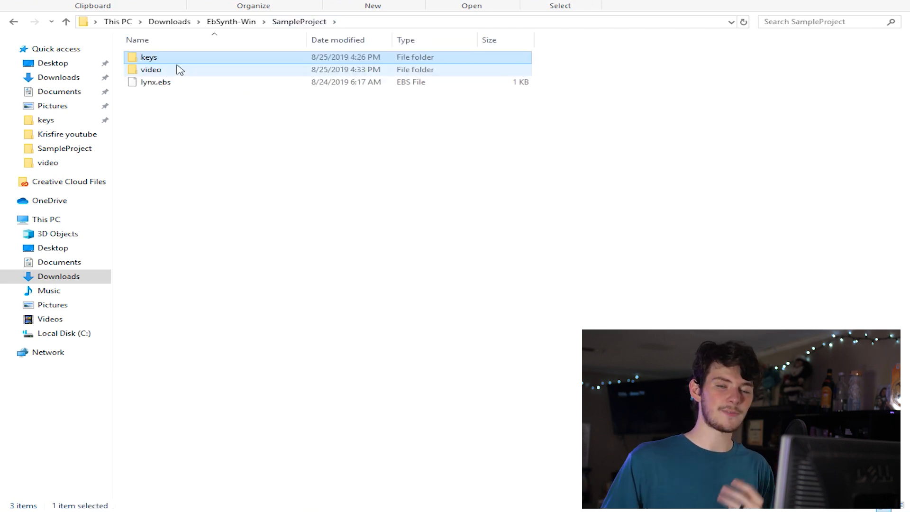
{"action": "double_click", "coordinate": [180, 69]}
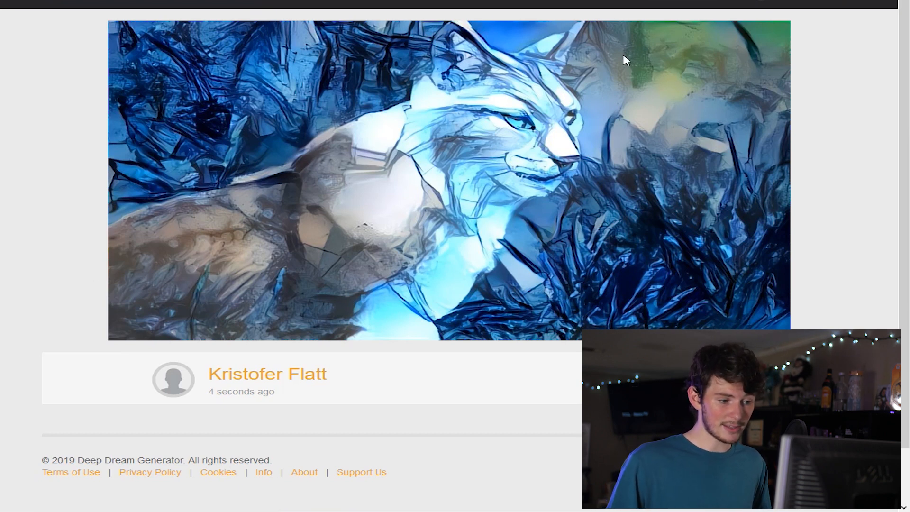
- Save the generated Deep Dream lynx image from the browser under the file name Lynx 000
{"action": "right_click", "coordinate": [491, 230]}
{"action": "left_click", "coordinate": [527, 279]}
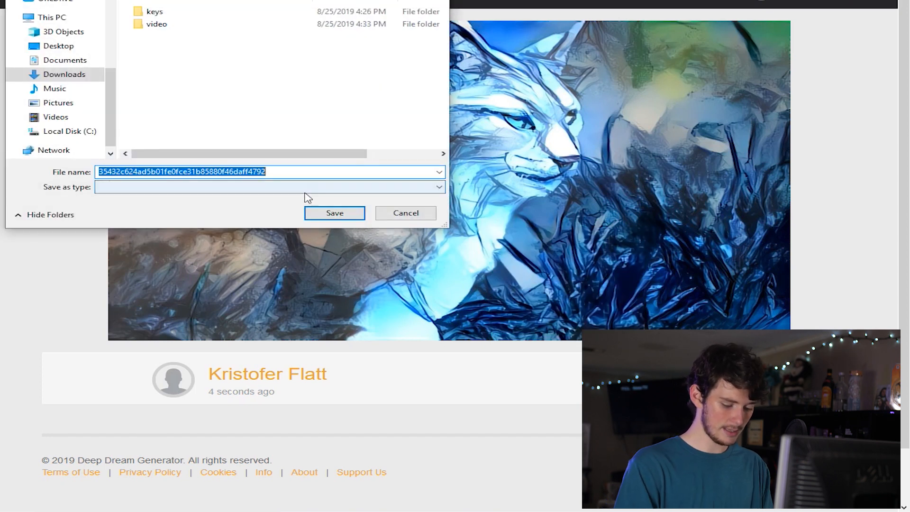
{"action": "type", "text": "Lynx"}
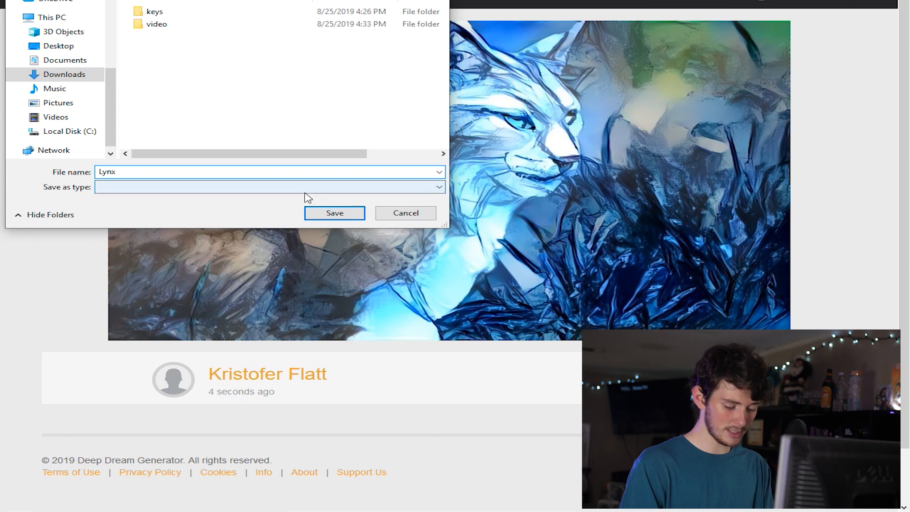
{"action": "type", "text": "000"}
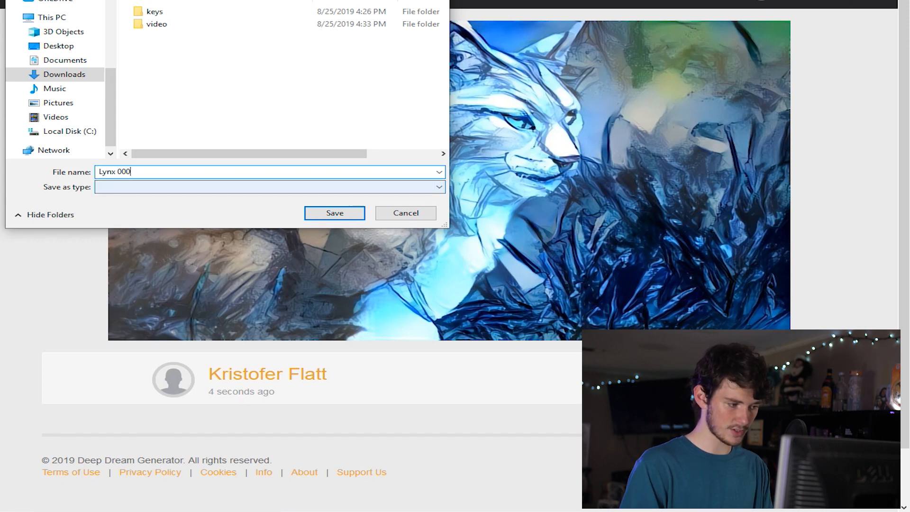
{"action": "key", "text": "Return"}
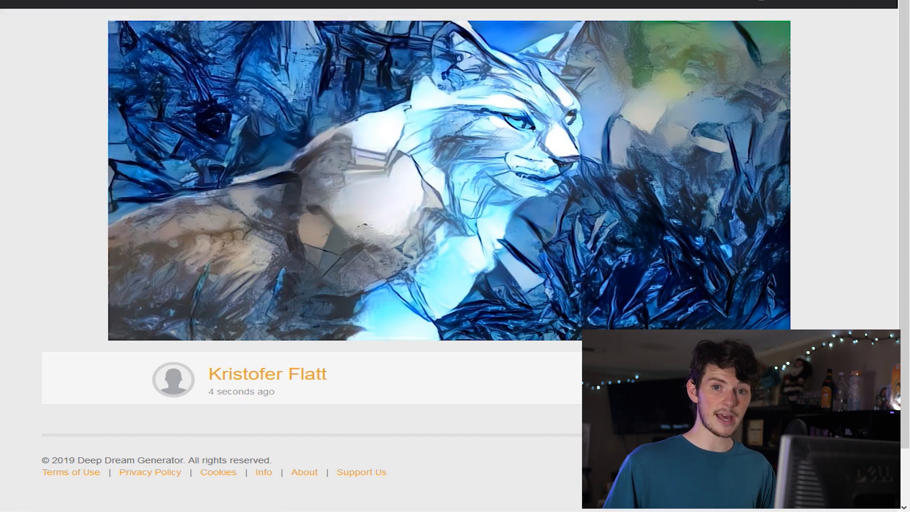
- Start a new Deep Style generation and apply the pale-blue winter default style to the front-facing lynx frame
{"action": "left_click", "coordinate": [667, 3]}
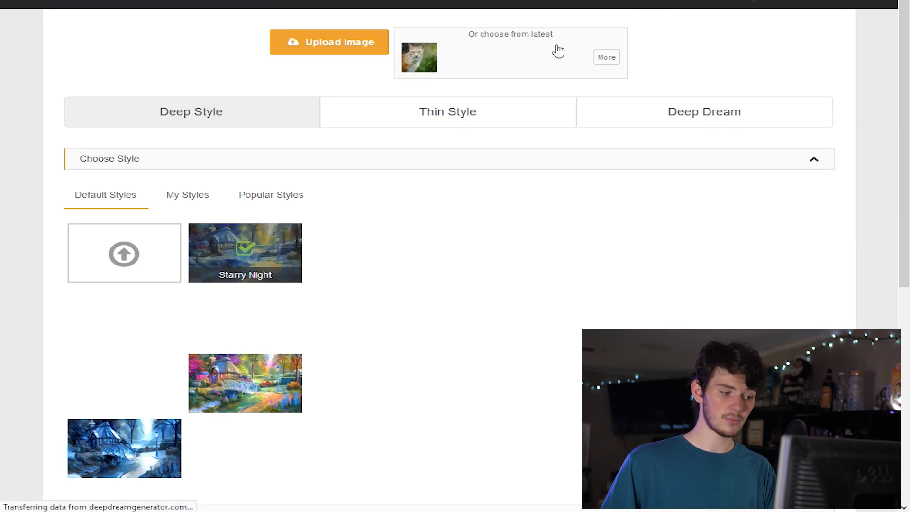
{"action": "scroll", "coordinate": [143, 298], "scroll_direction": "down", "scroll_amount": 4}
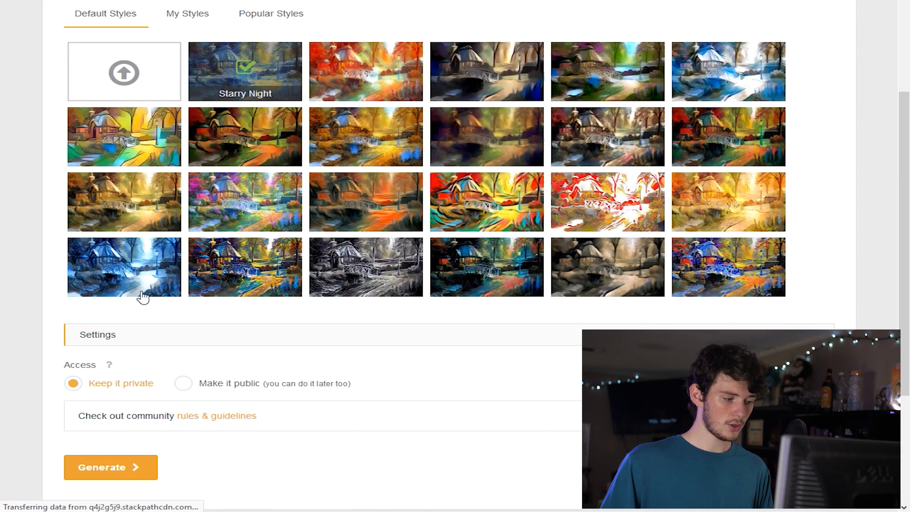
{"action": "left_click", "coordinate": [142, 297]}
{"action": "scroll", "coordinate": [142, 298], "scroll_direction": "up", "scroll_amount": 5}
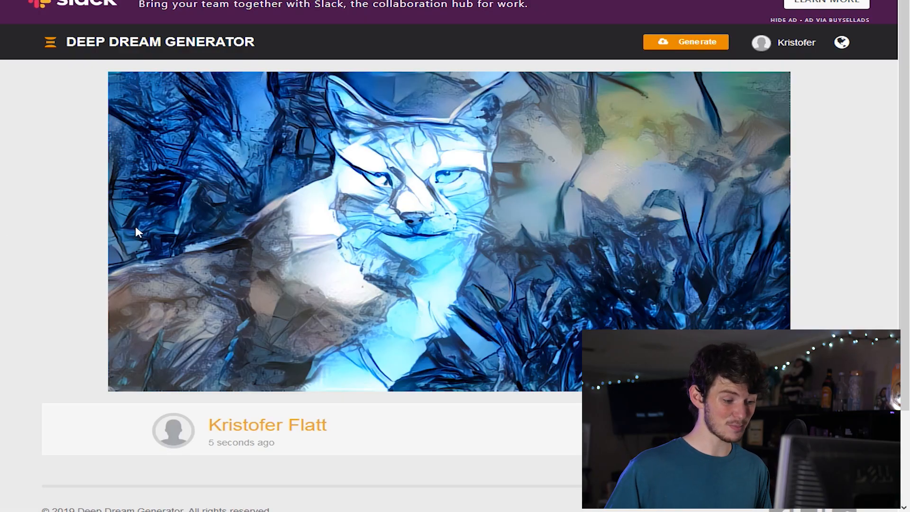
- Save the stylized front-facing lynx image in the SampleProject folder under the file name Lynx 099
{"action": "right_click", "coordinate": [363, 221]}
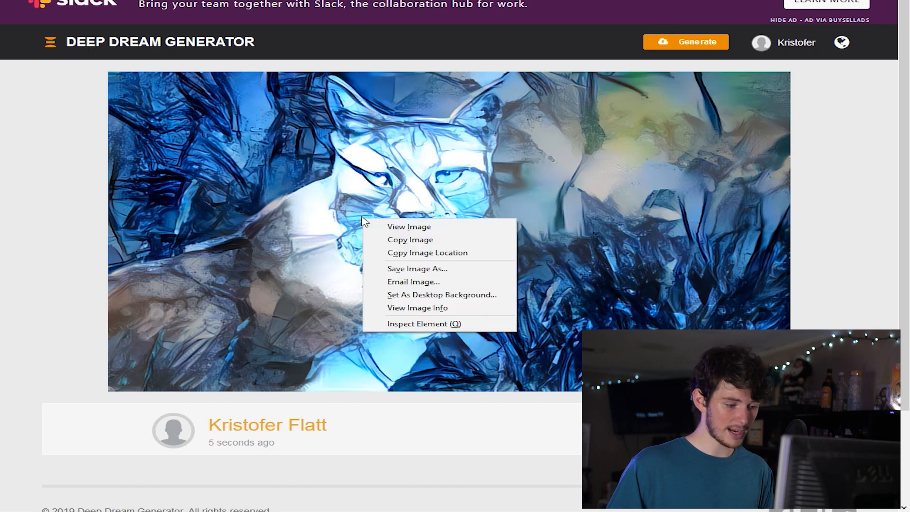
{"action": "left_click", "coordinate": [454, 267]}
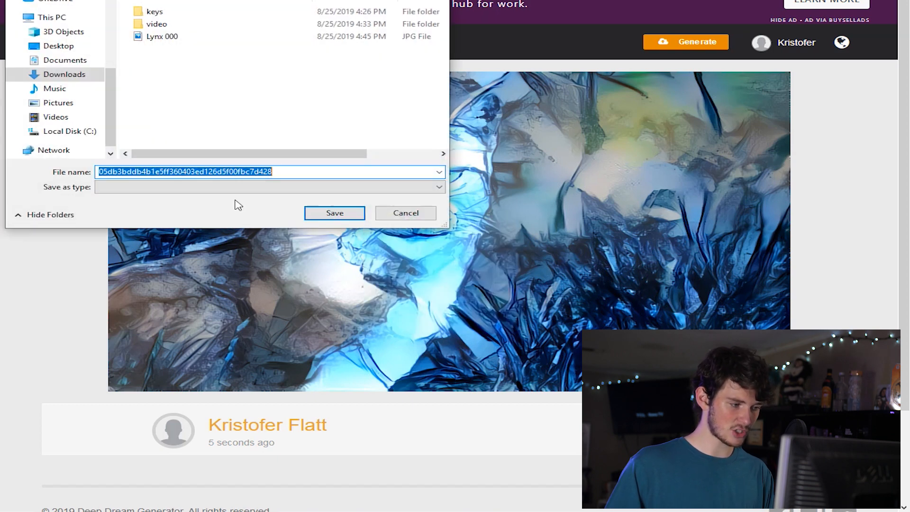
{"action": "left_click", "coordinate": [163, 36]}
{"action": "double_click", "coordinate": [158, 172]}
{"action": "type", "text": "099"}
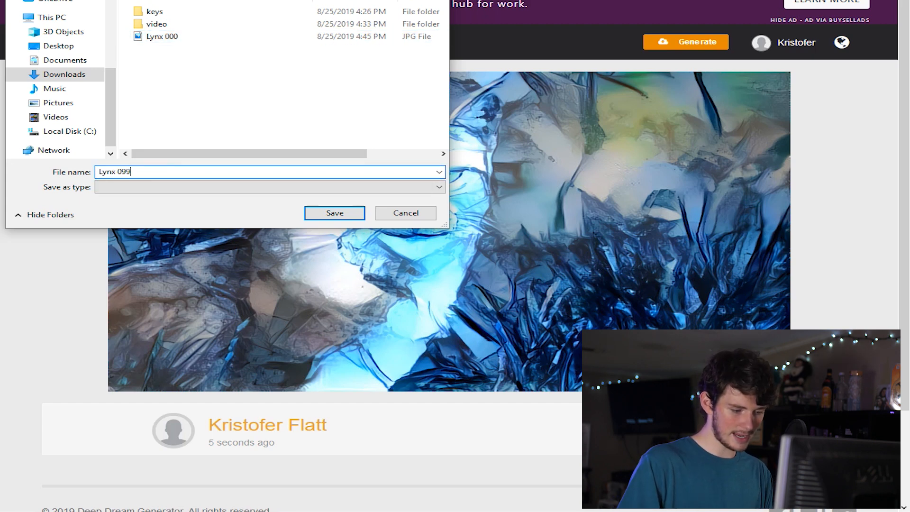
{"action": "key", "text": "Return"}
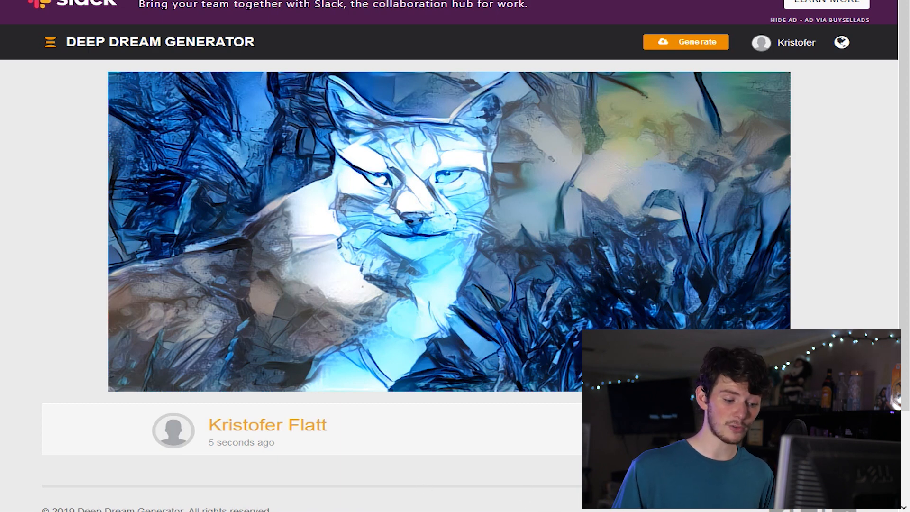
- Switch to the SampleProject folder in File Explorer and place the EbSynth window over it, just below the file list
{"action": "left_click", "coordinate": [507, 511]}
{"action": "mouse_move", "coordinate": [332, 509]}
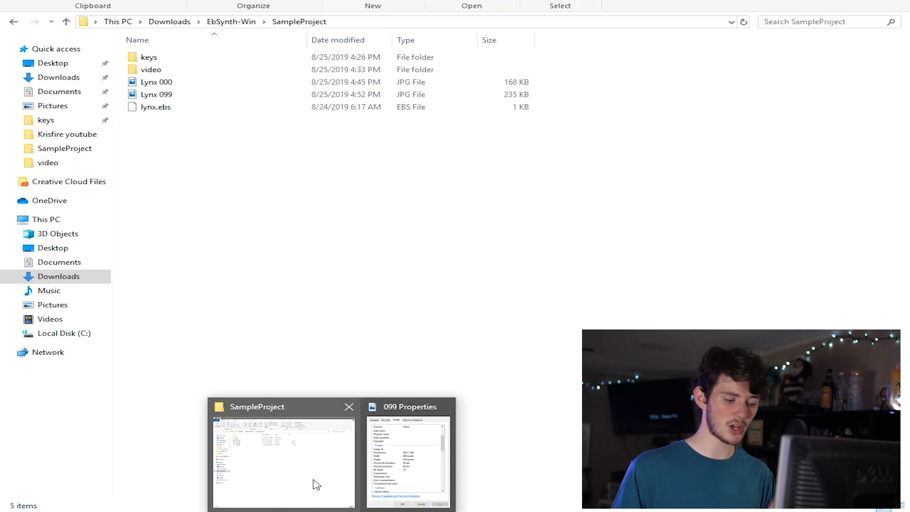
{"action": "left_click", "coordinate": [317, 485]}
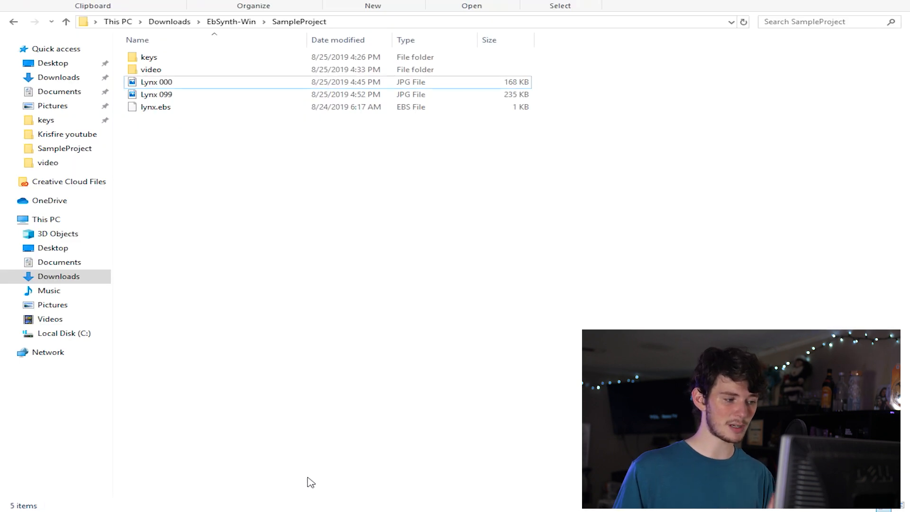
{"action": "left_click", "coordinate": [508, 510]}
{"action": "left_click_drag", "start_coordinate": [334, 233], "coordinate": [264, 156]}
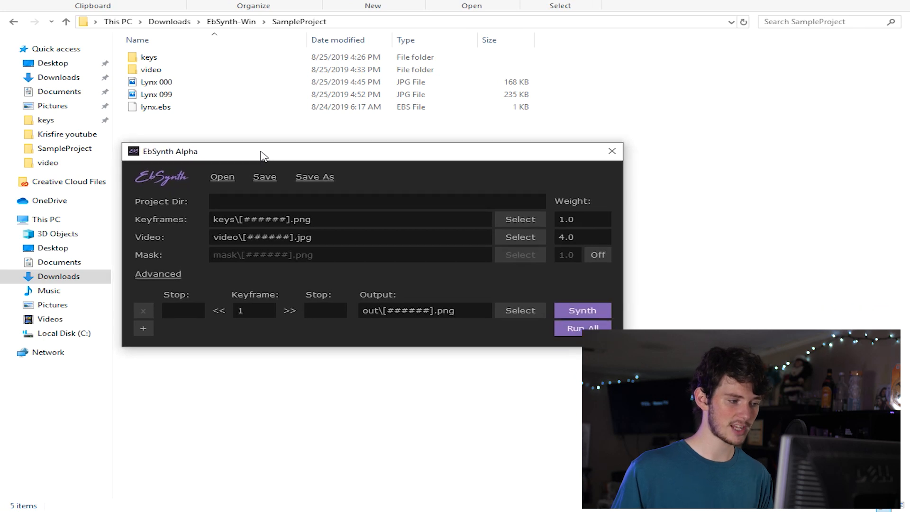
- Rename the Lynx 000 image in SampleProject as 000
{"action": "left_click", "coordinate": [163, 82]}
{"action": "right_click", "coordinate": [162, 92]}
{"action": "left_click", "coordinate": [162, 84]}
{"action": "right_click", "coordinate": [161, 85]}
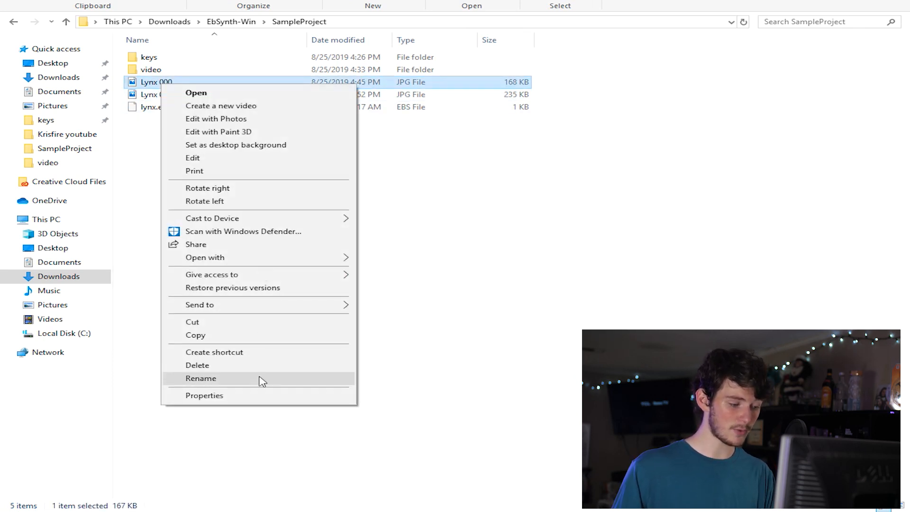
{"action": "left_click", "coordinate": [260, 378]}
{"action": "key", "text": "Home"}
{"action": "key", "text": "BackSpace"}
{"action": "key", "text": "BackSpace"}
{"action": "key", "text": "BackSpace"}
{"action": "key", "text": "BackSpace"}
{"action": "key", "text": "BackSpace"}
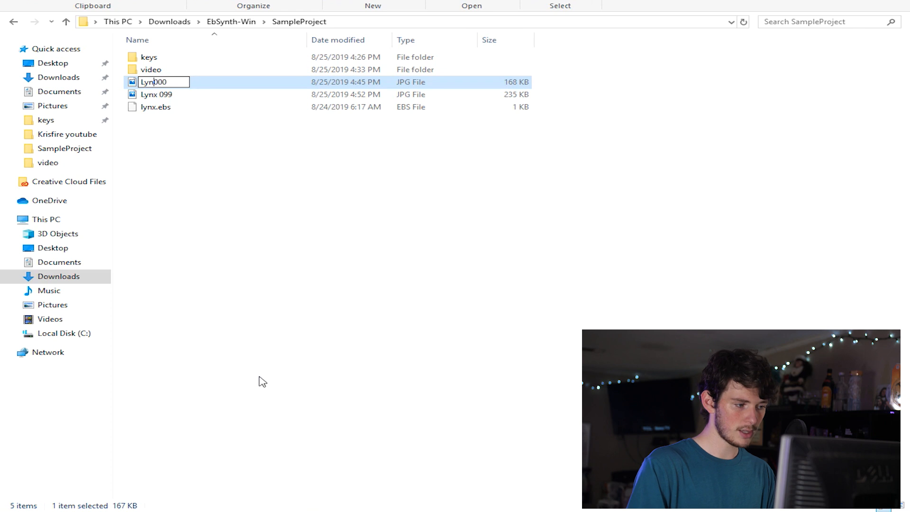
{"action": "key", "text": "Return"}
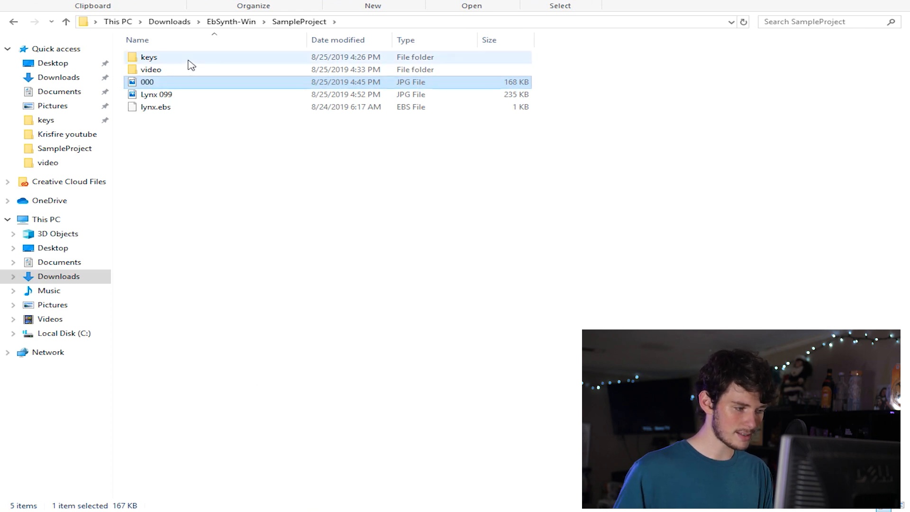
- Rename the Lynx 099 image as 099 and move images 000 and 099 into the keys folder, replacing the files with the same names
{"action": "right_click", "coordinate": [177, 94]}
{"action": "left_click", "coordinate": [235, 390]}
{"action": "key", "text": "End"}
{"action": "key", "text": "BackSpace"}
{"action": "key", "text": "BackSpace"}
{"action": "key", "text": "BackSpace"}
{"action": "key", "text": "BackSpace"}
{"action": "key", "text": "BackSpace"}
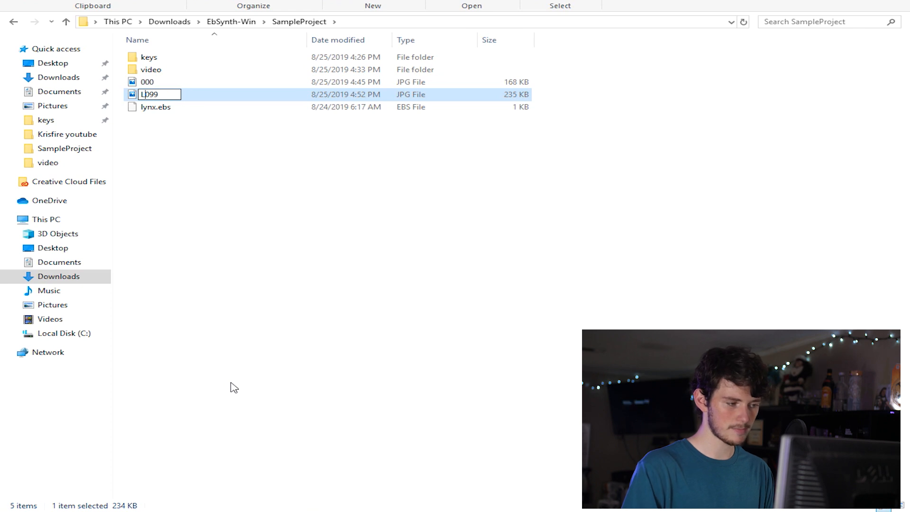
{"action": "left_click", "coordinate": [234, 387]}
{"action": "left_click_drag", "start_coordinate": [127, 88], "coordinate": [149, 57]}
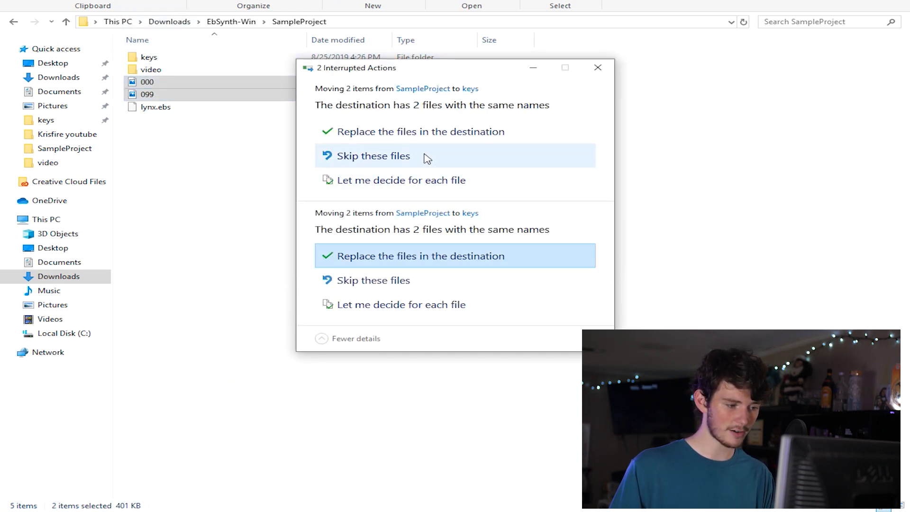
{"action": "left_click", "coordinate": [425, 156]}
- Assign the keys folder as EbSynth's keyframes source and the video folder as its video source
{"action": "left_click_drag", "start_coordinate": [157, 57], "coordinate": [281, 226]}
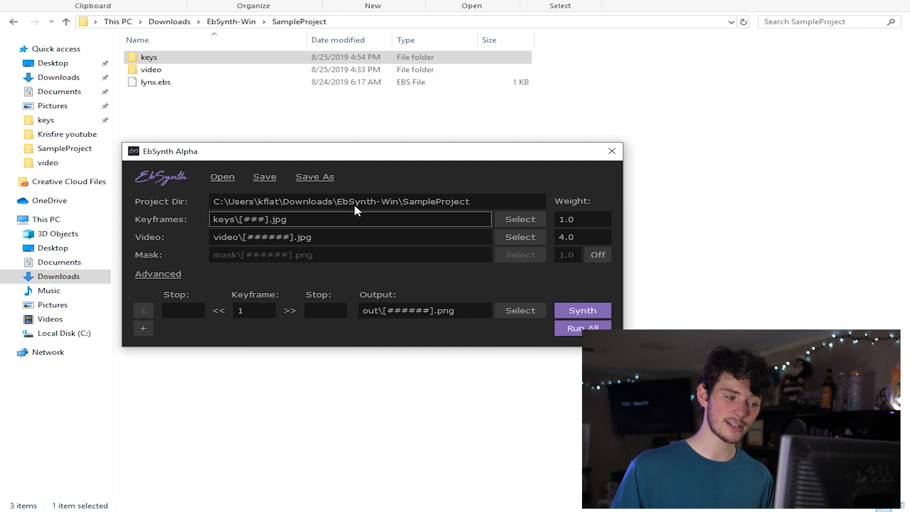
{"action": "left_click_drag", "start_coordinate": [152, 69], "coordinate": [351, 237]}
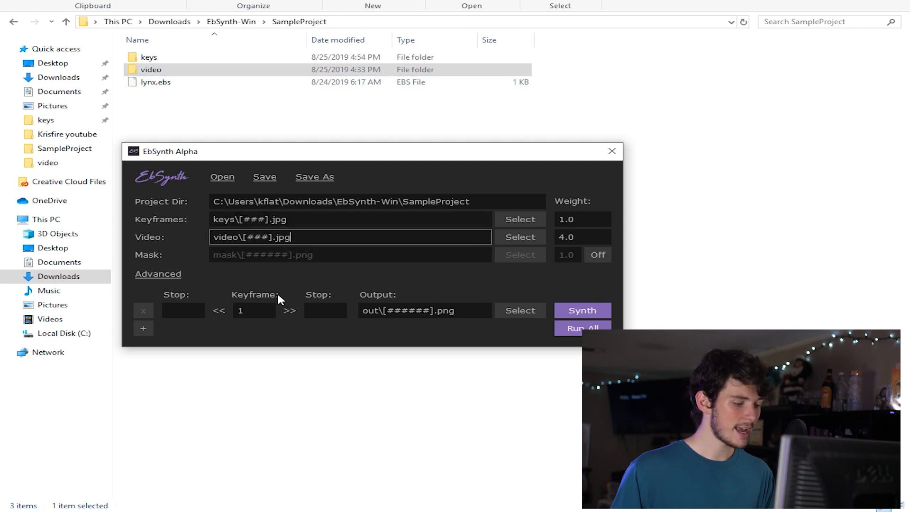
- Add a second keyframe row, set the keyframes to 0 and 99, and give the first row stops of 0 and 99
{"action": "left_click", "coordinate": [149, 324]}
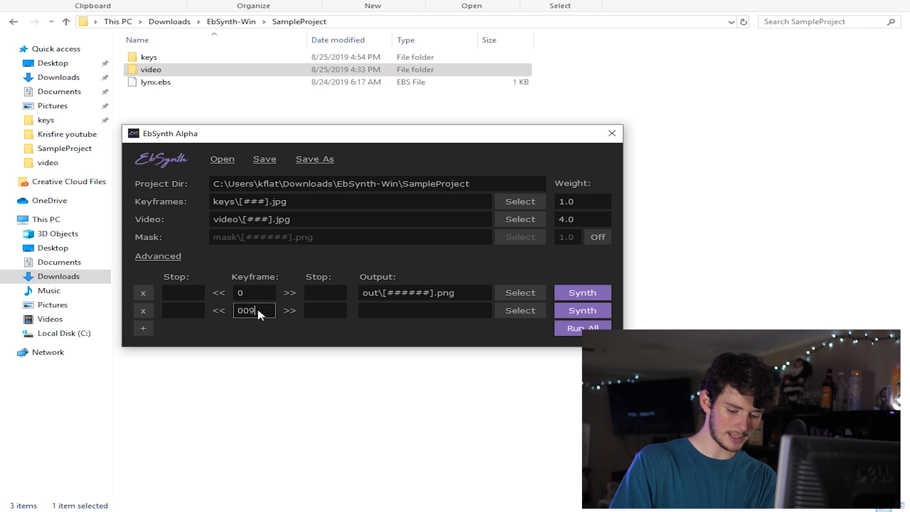
{"action": "left_click", "coordinate": [290, 293]}
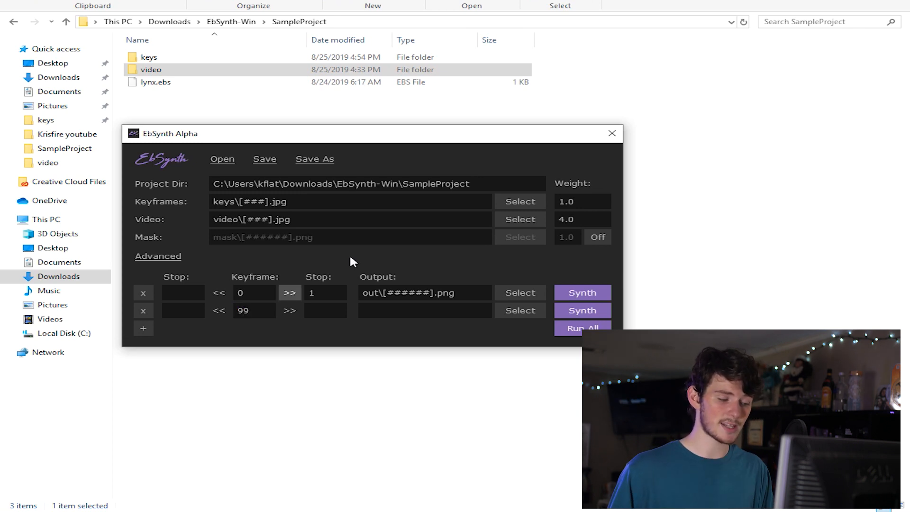
{"action": "left_click", "coordinate": [196, 289]}
{"action": "type", "text": "0"}
{"action": "double_click", "coordinate": [334, 289]}
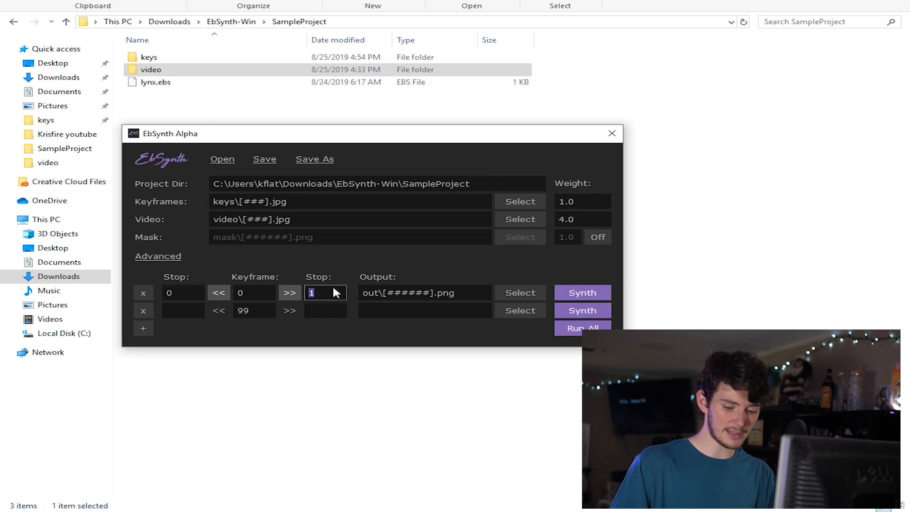
{"action": "type", "text": "99"}
- Set the stops of the keyframe 99 row to 0 and 99
{"action": "left_click", "coordinate": [175, 308]}
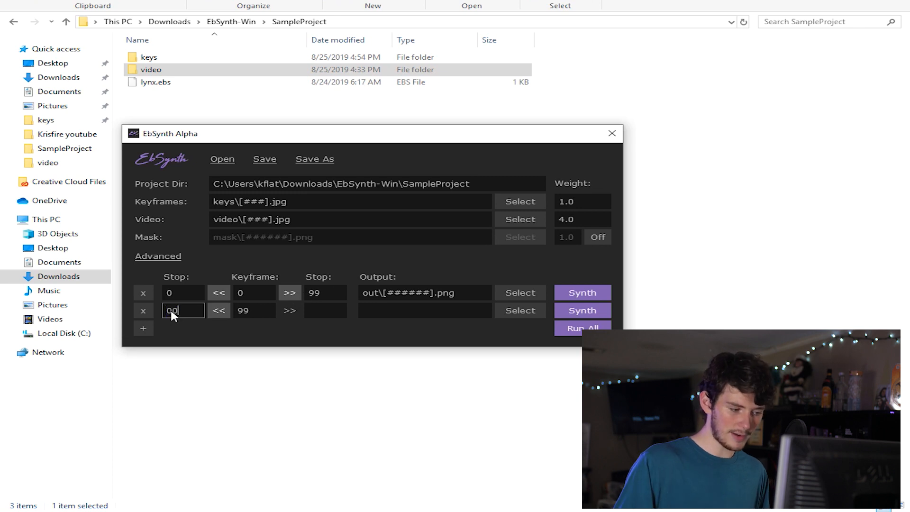
{"action": "left_click", "coordinate": [336, 310]}
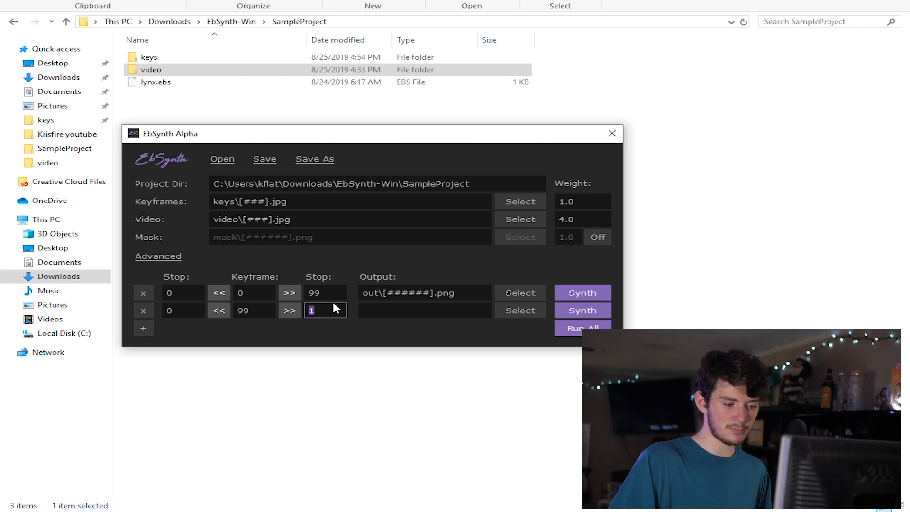
{"action": "left_click", "coordinate": [347, 321]}
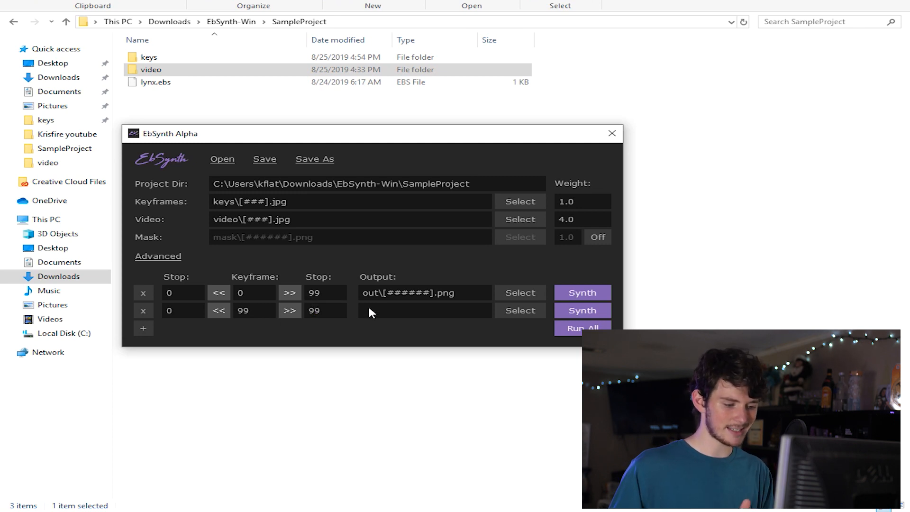
- Set the row outputs to out-00\[######].png and out-99\[######].png, and run the synthesis for all rows
{"action": "left_click", "coordinate": [381, 294]}
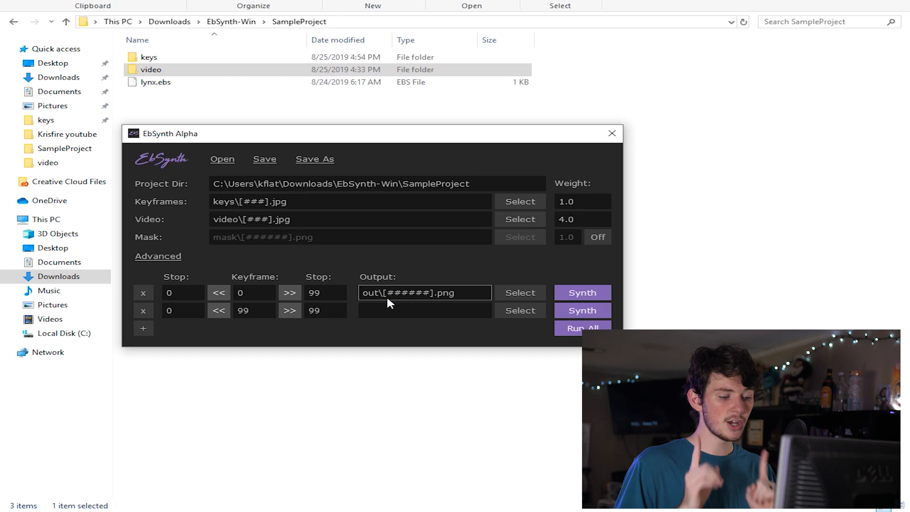
{"action": "type", "text": "-00"}
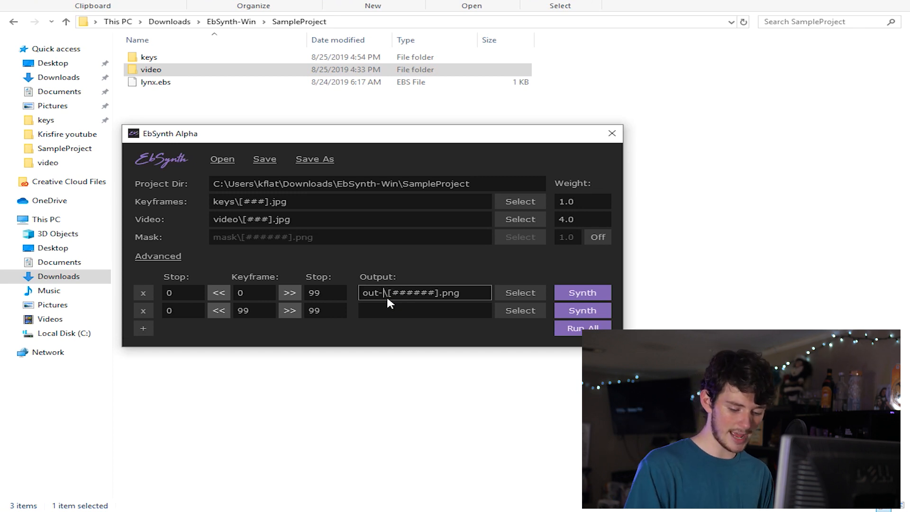
{"action": "left_click", "coordinate": [420, 310]}
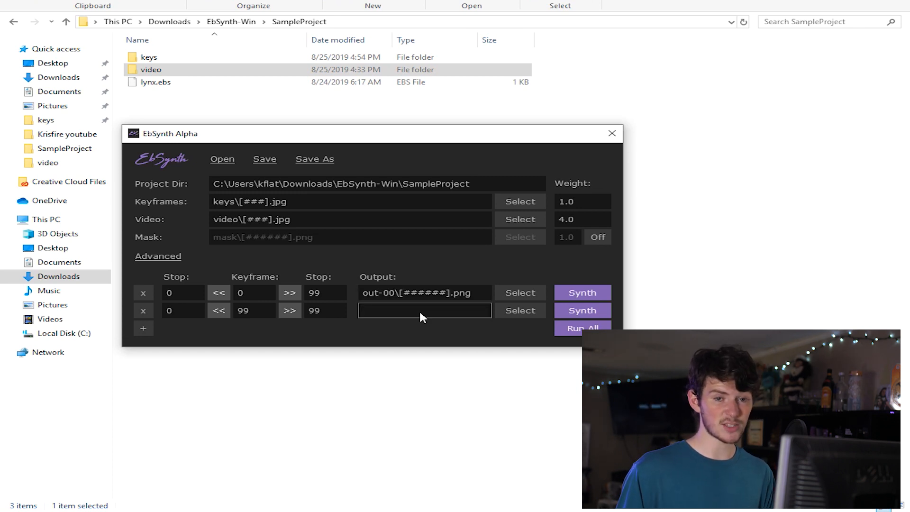
{"action": "type", "text": "o"}
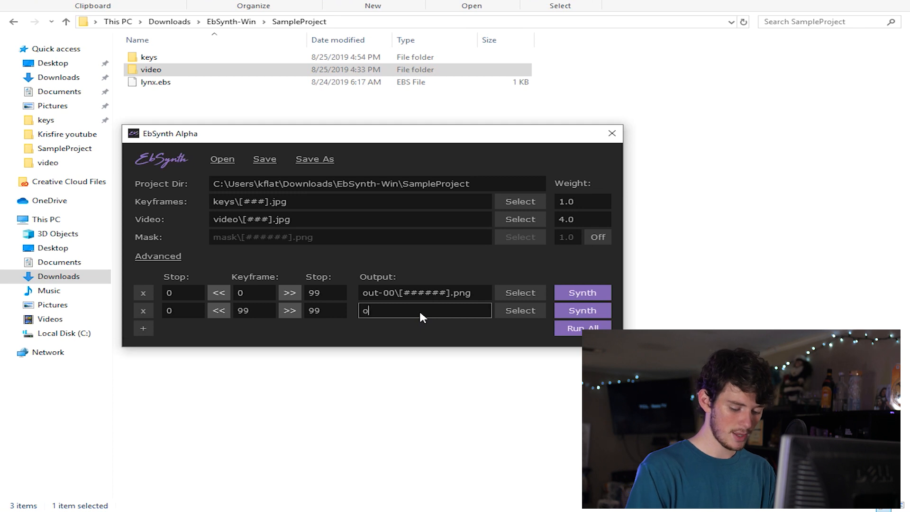
{"action": "type", "text": "ut-99\\[######].png"}
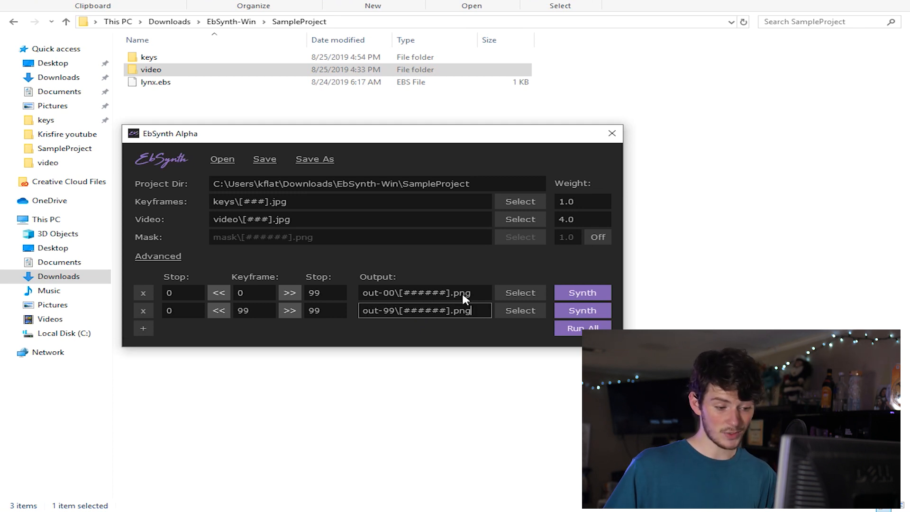
{"action": "left_click", "coordinate": [577, 329]}
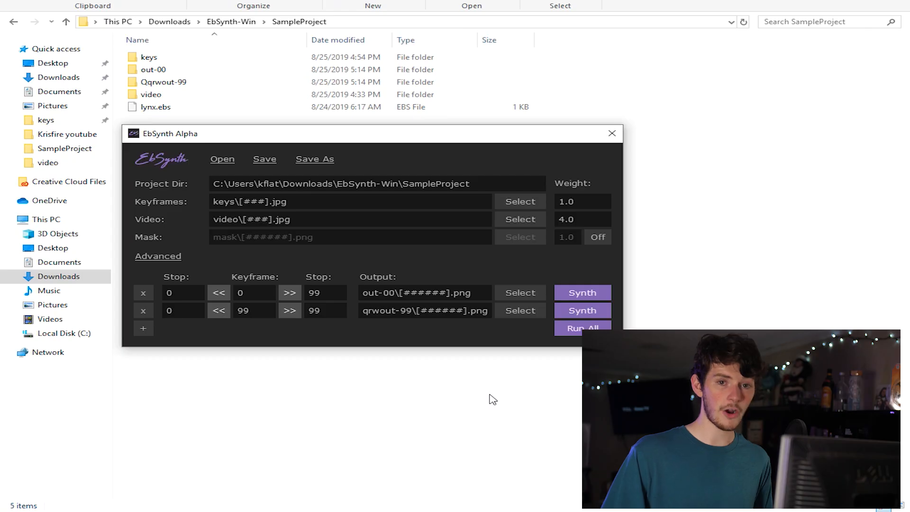
- Examine the synthesized frames in the out-00 folder one after another, starting from 000000, and return to SampleProject
{"action": "left_click", "coordinate": [462, 390]}
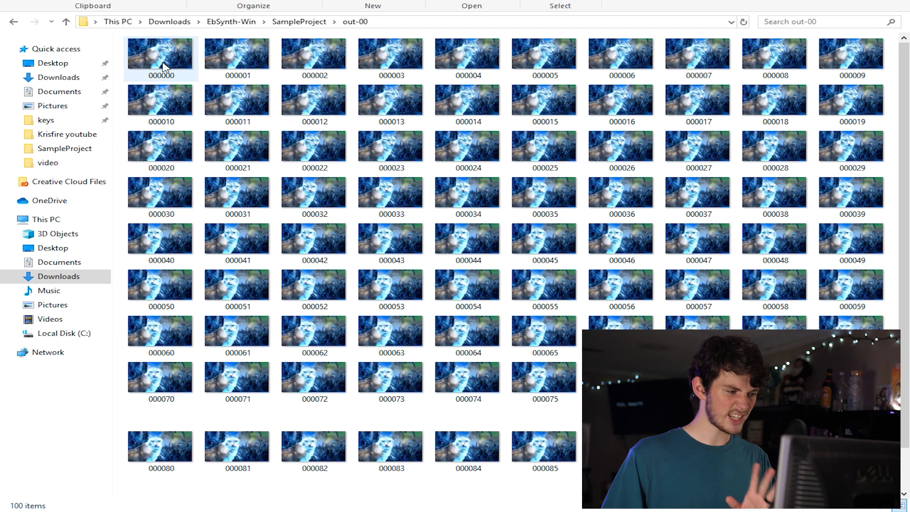
{"action": "double_click", "coordinate": [166, 76]}
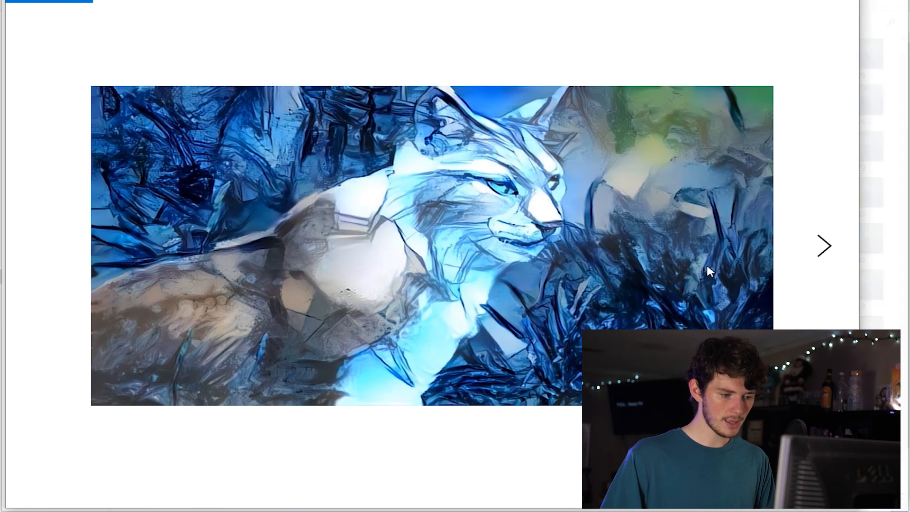
{"action": "left_click", "coordinate": [832, 240]}
{"action": "left_click", "coordinate": [832, 240]}
{"action": "left_click", "coordinate": [833, 239]}
{"action": "left_click", "coordinate": [833, 240]}
{"action": "left_click", "coordinate": [833, 240]}
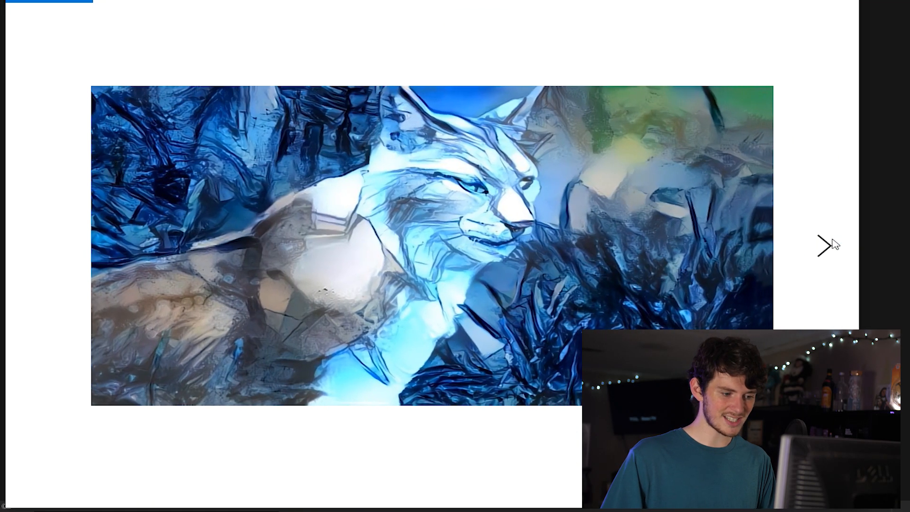
{"action": "left_click", "coordinate": [833, 240]}
{"action": "left_click", "coordinate": [833, 240]}
{"action": "left_click", "coordinate": [833, 240]}
{"action": "left_click", "coordinate": [833, 240]}
{"action": "left_click", "coordinate": [833, 240]}
{"action": "left_click", "coordinate": [834, 240]}
{"action": "left_click", "coordinate": [833, 240]}
{"action": "left_click", "coordinate": [833, 240]}
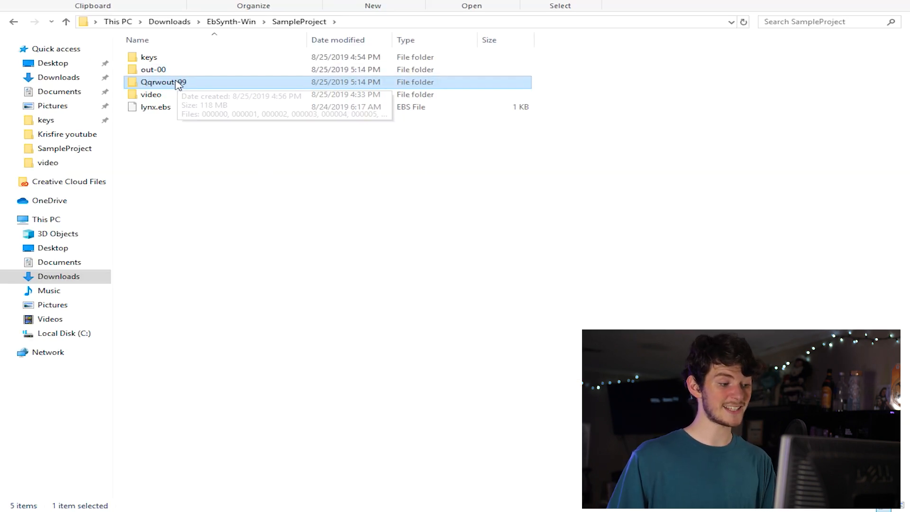
- Import the Qqrwout-99 folder into the EBSynth tes project in Premiere Pro, open its bin and select 000000.png
{"action": "left_click_drag", "start_coordinate": [178, 85], "coordinate": [185, 439]}
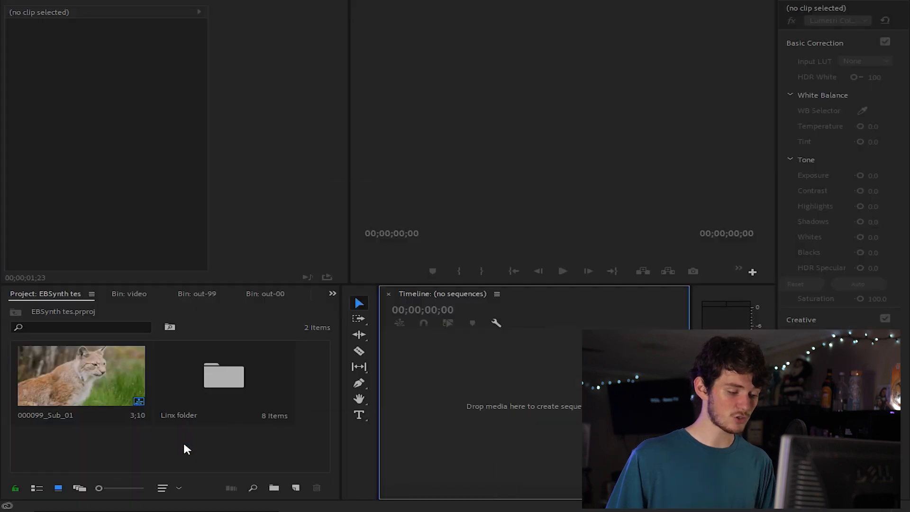
{"action": "double_click", "coordinate": [290, 375]}
{"action": "left_click", "coordinate": [65, 377]}
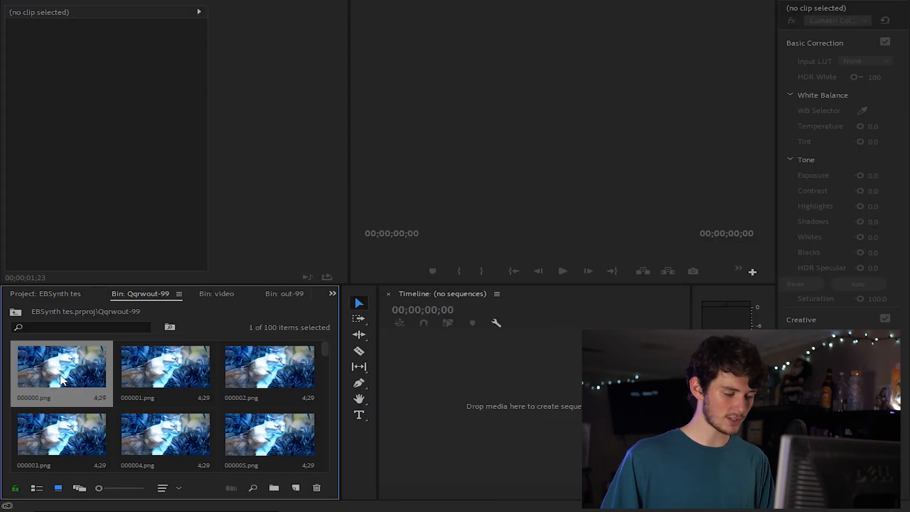
- Select all images in the Qqrwout-99 bin and automate them to a sequence in selection order, placed sequentially at 1 frame per still
{"action": "key", "text": "ctrl+a"}
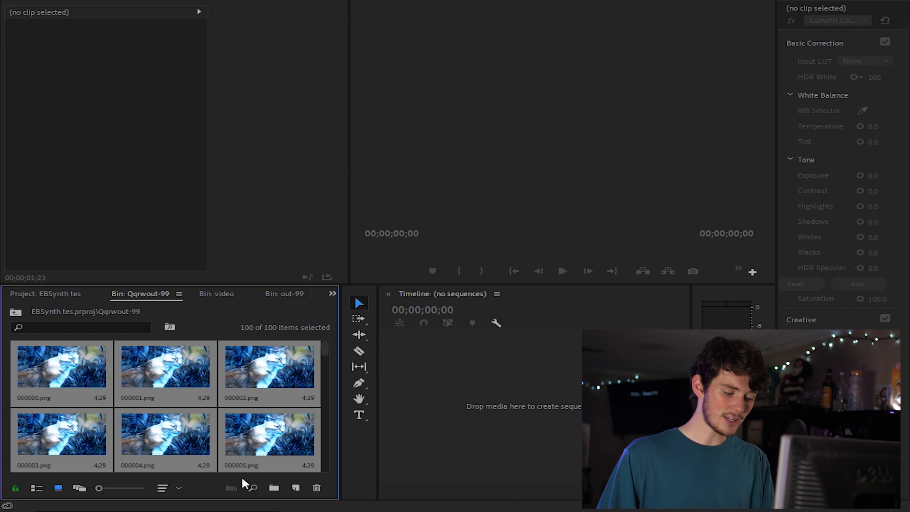
{"action": "left_click", "coordinate": [231, 487]}
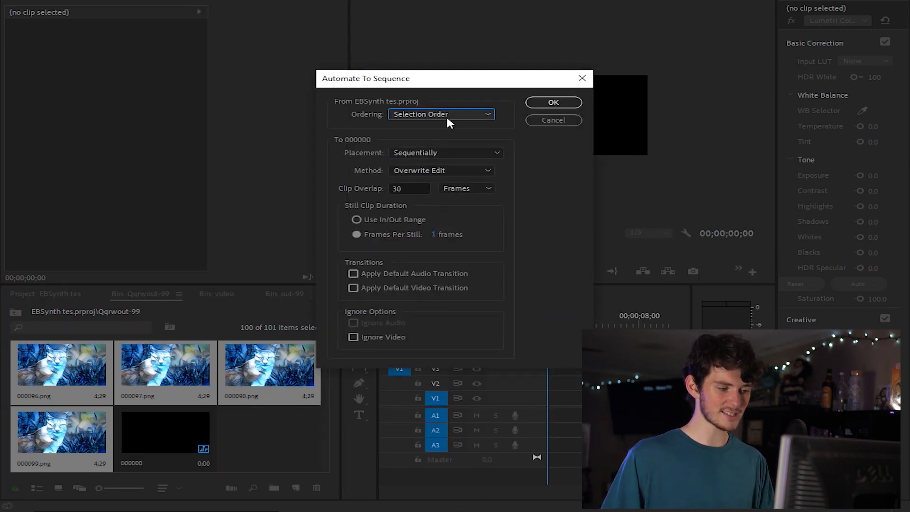
{"action": "left_click", "coordinate": [430, 215]}
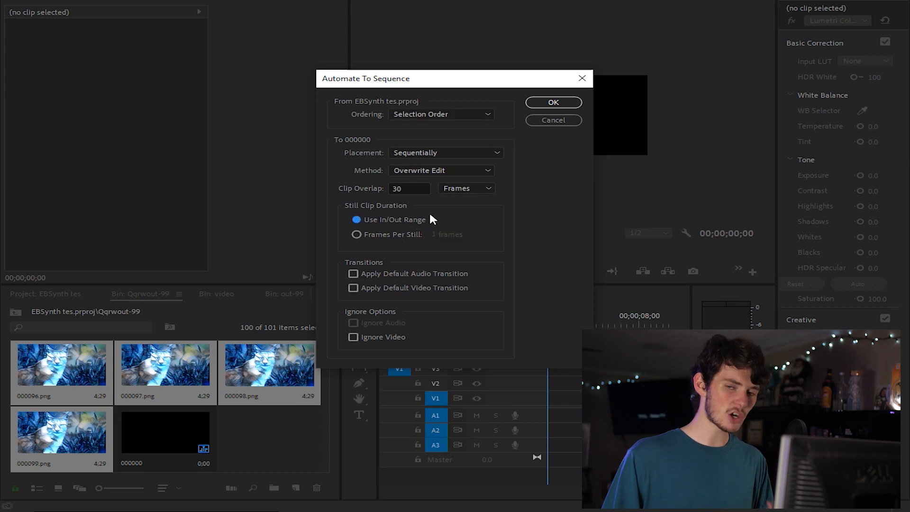
{"action": "left_click", "coordinate": [379, 234]}
{"action": "left_click", "coordinate": [437, 234]}
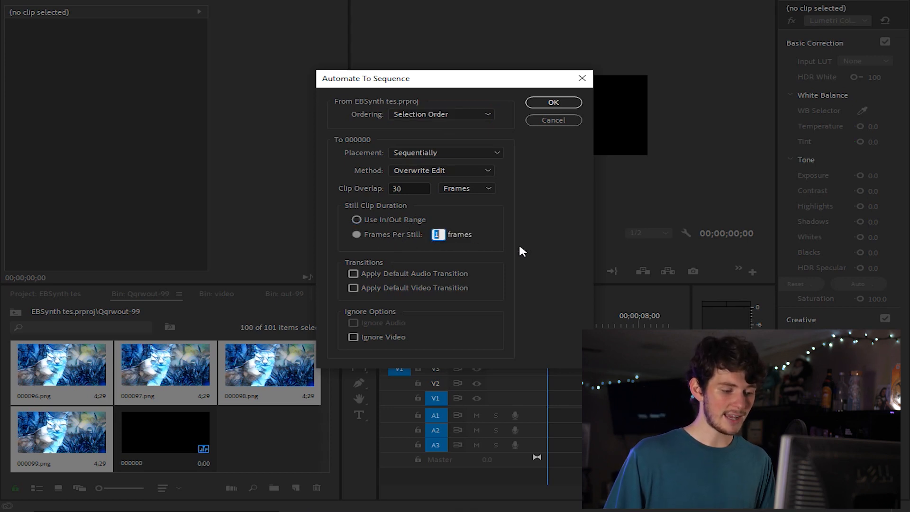
{"action": "type", "text": "30"}
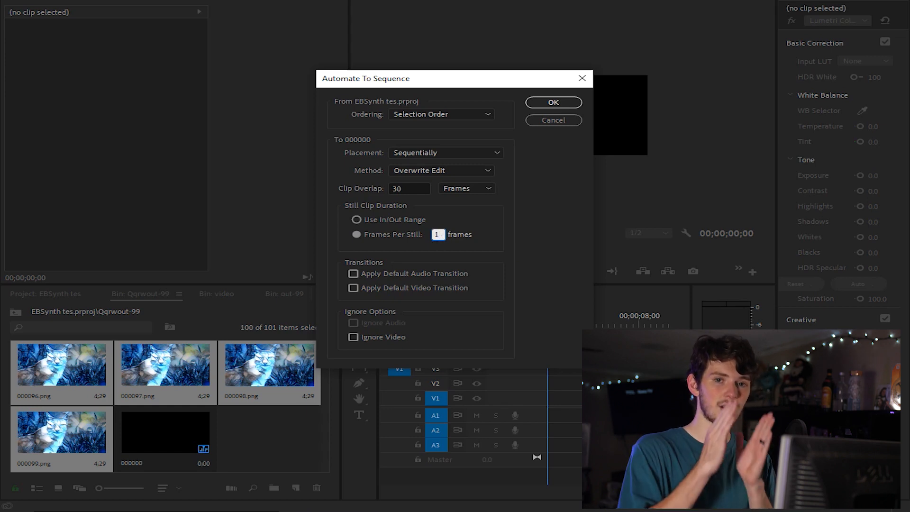
{"action": "key", "text": "Return"}
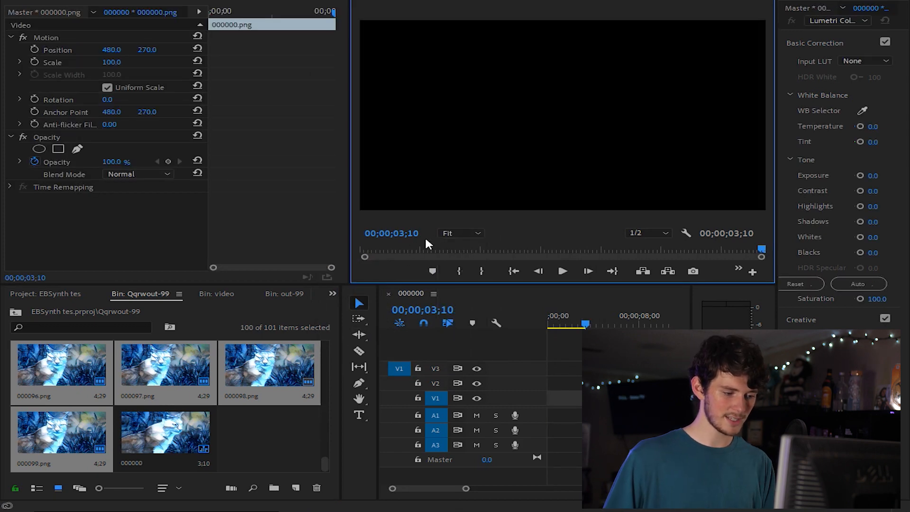
- Play back the assembled sequence from its start to compare the stylized frames with the original lynx clip
{"action": "key", "text": "grave"}
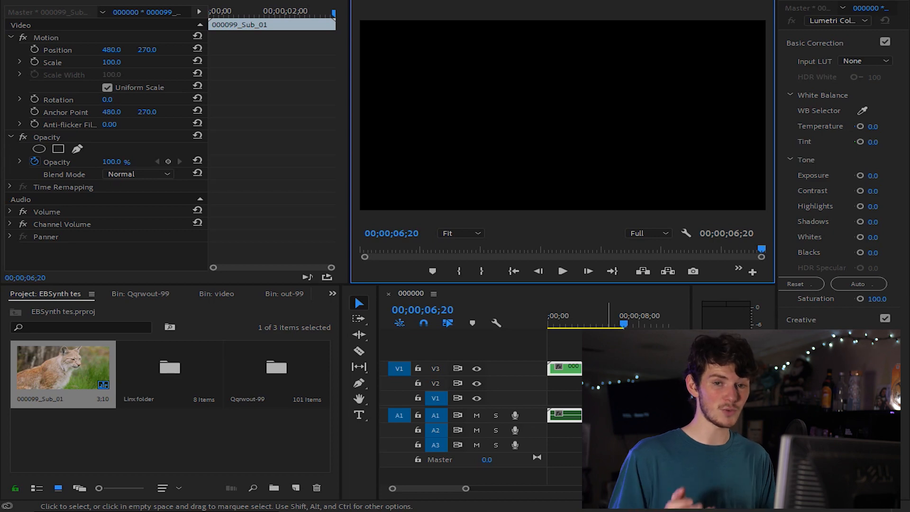
{"action": "key", "text": "space"}
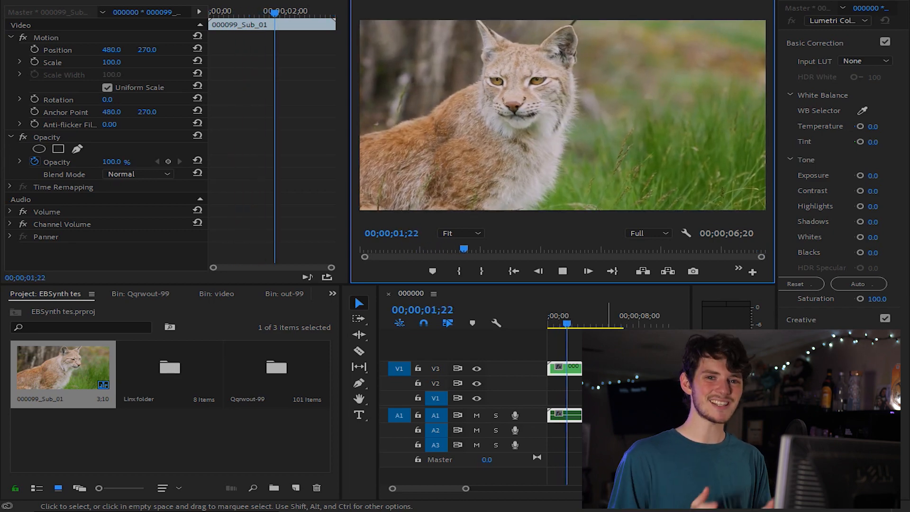